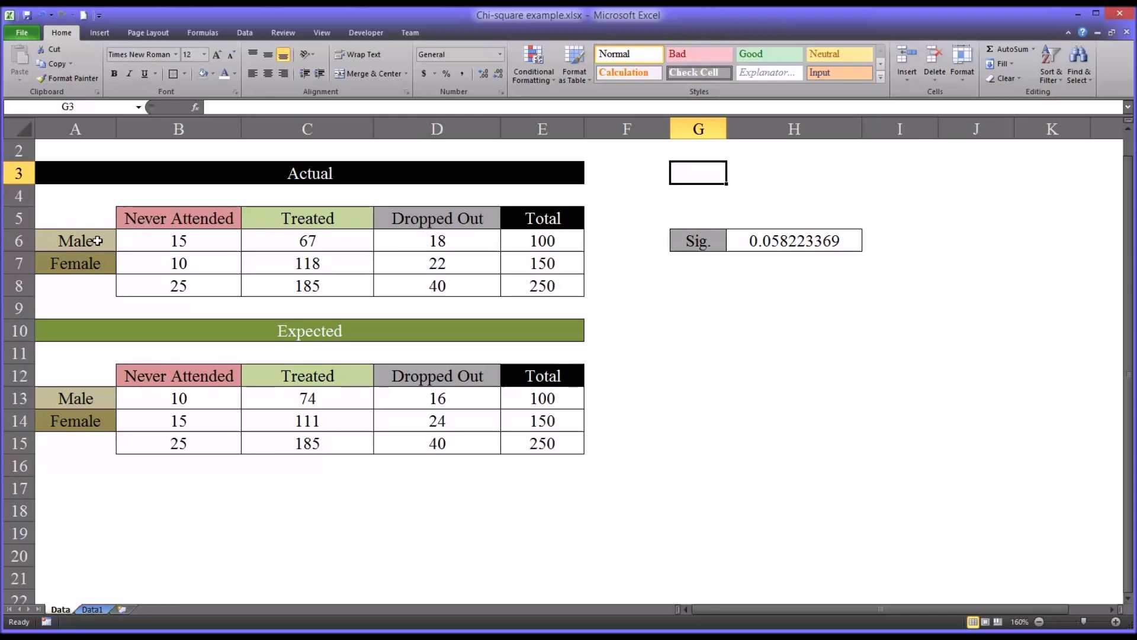
- Inspect the Male row total formula and the sources of the Male and Female labels
click(517, 245)
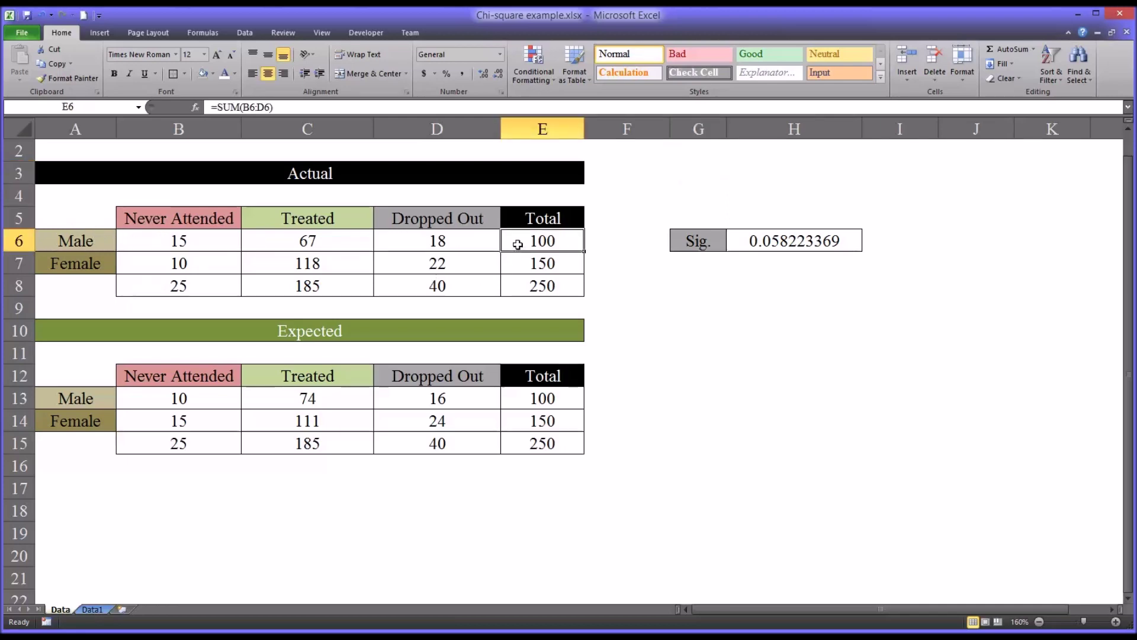
click(95, 245)
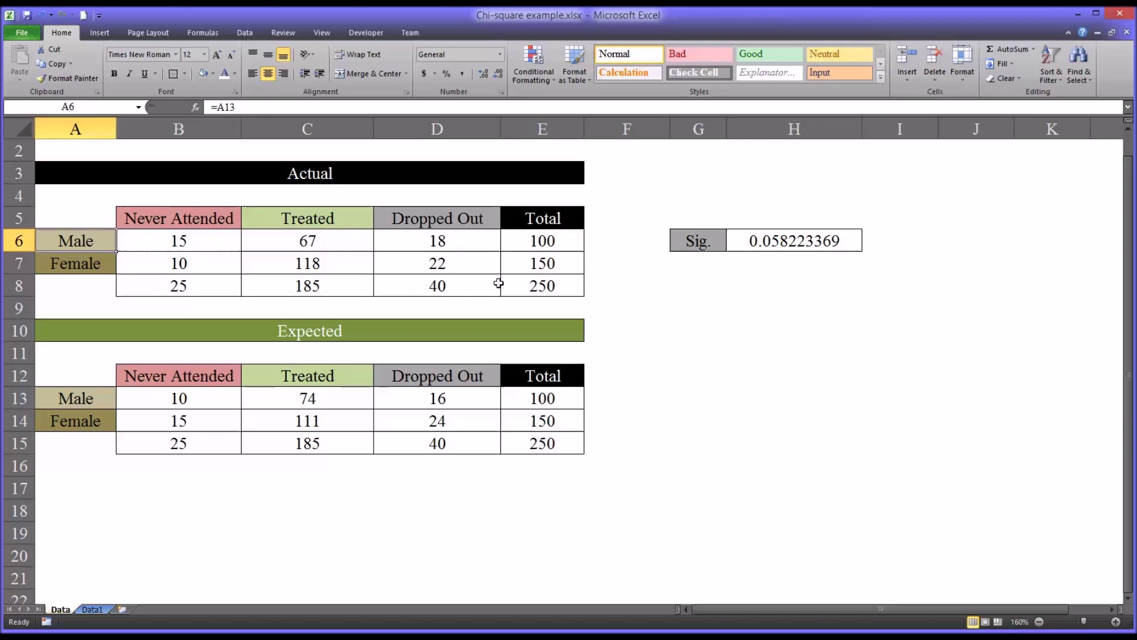
click(517, 262)
click(84, 270)
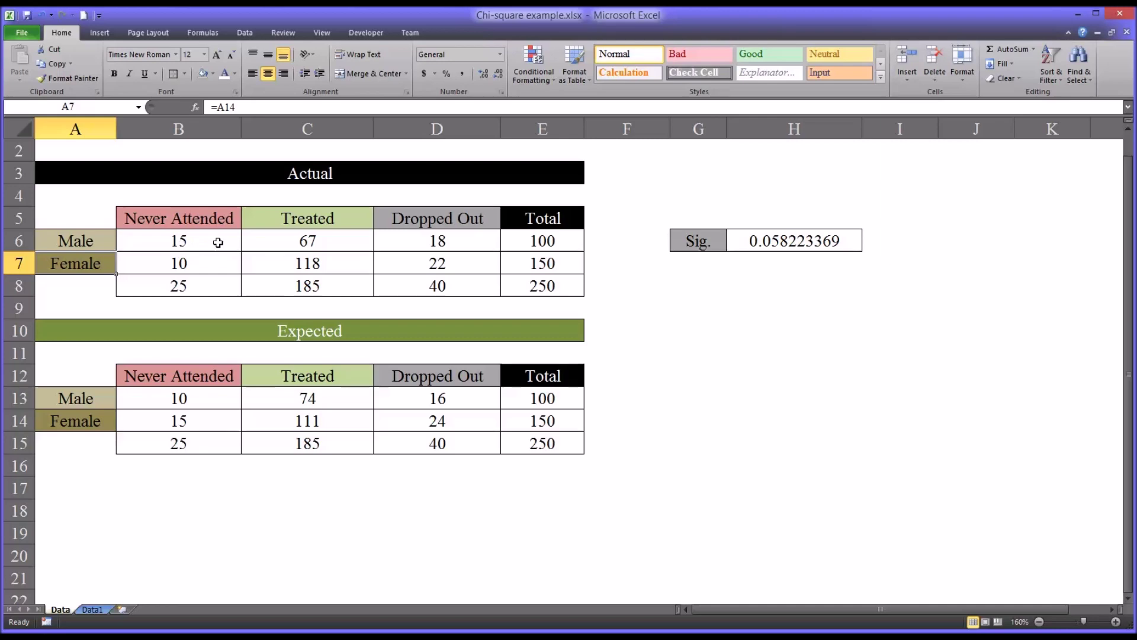
- Check what the Never Attended, Treated and Dropped Out headings and the row labels link to
click(196, 242)
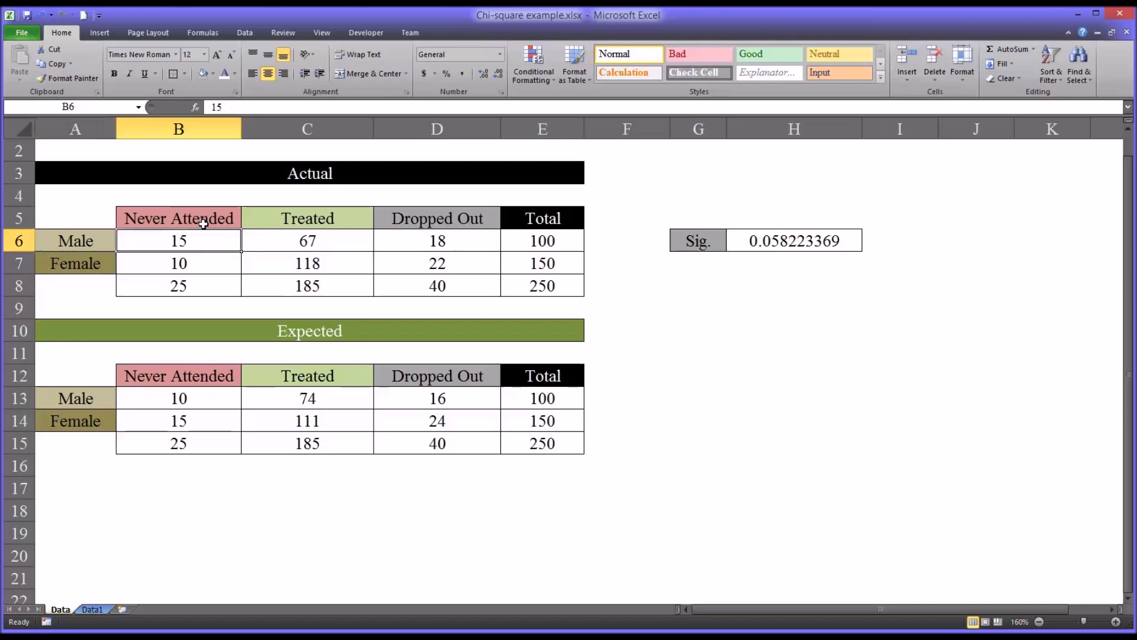
click(204, 223)
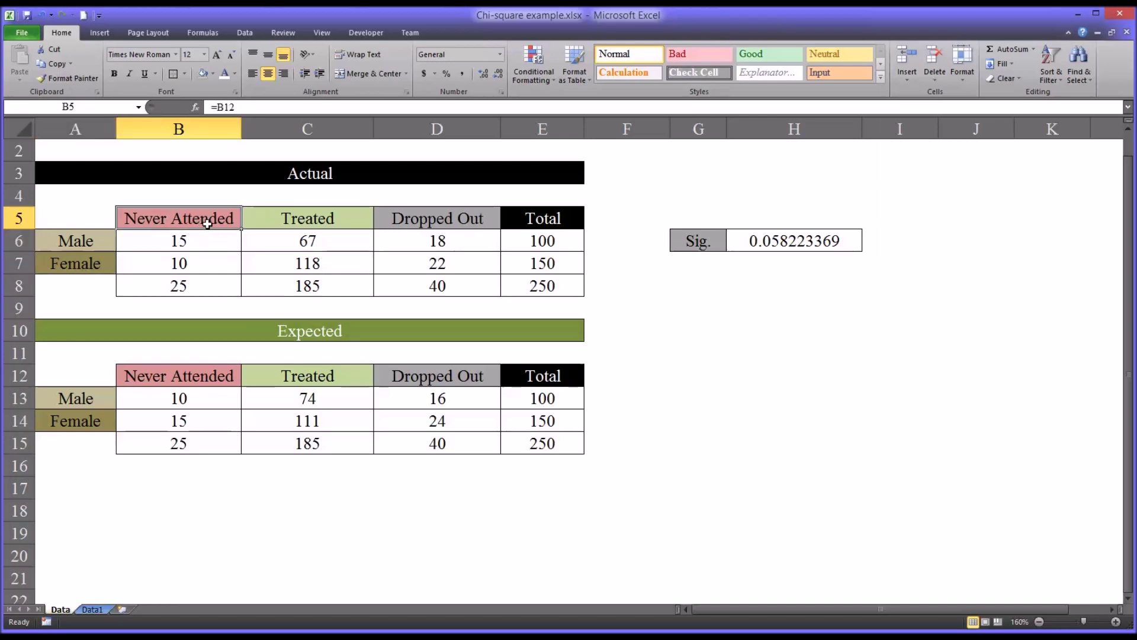
click(288, 221)
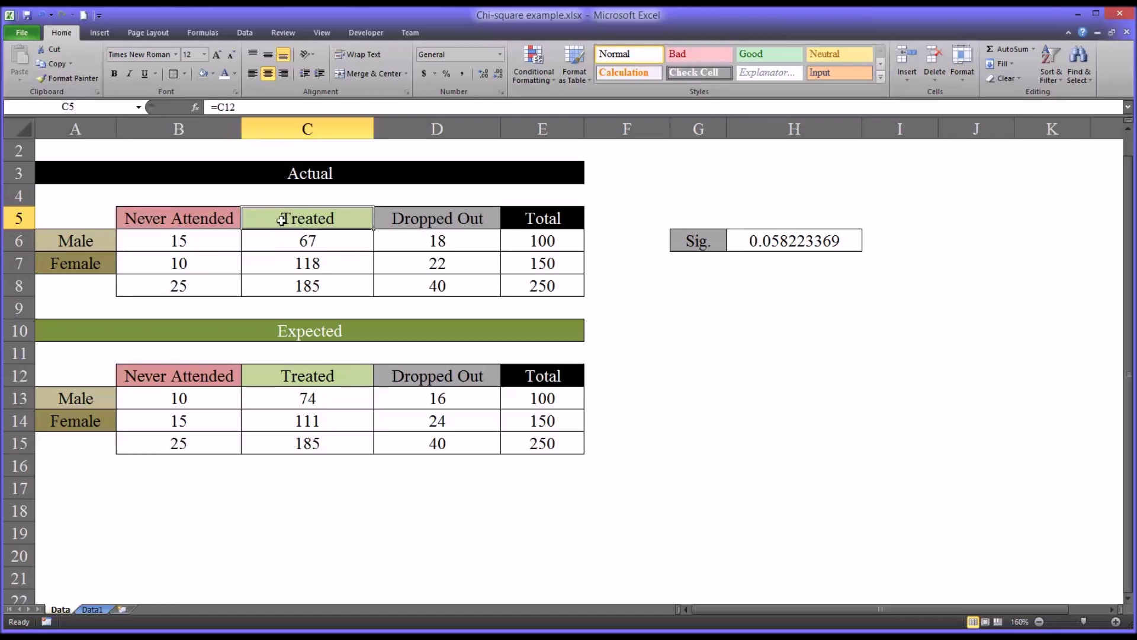
click(393, 220)
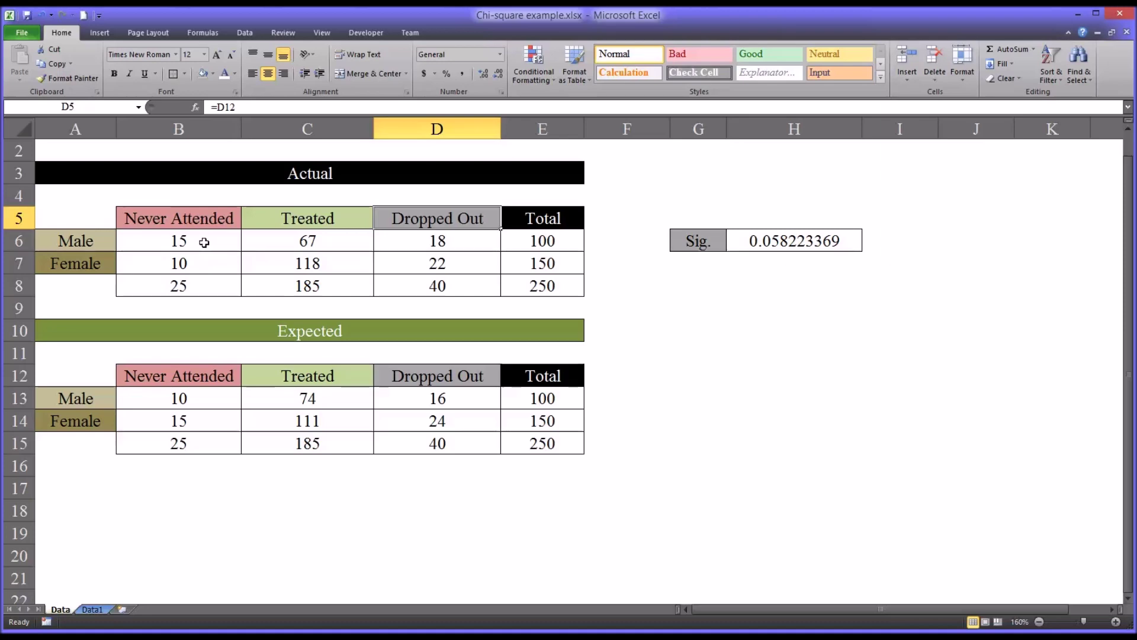
click(112, 242)
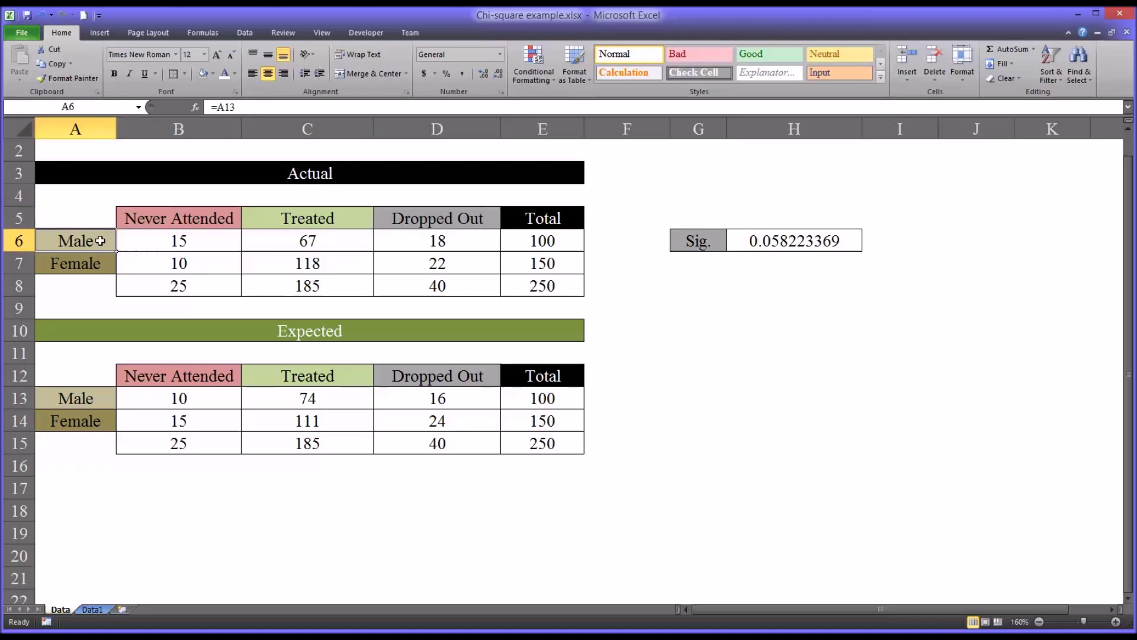
click(95, 262)
- Point out the six observed counts (15, 10, 67, 118, 18, 22), which total 250
click(154, 243)
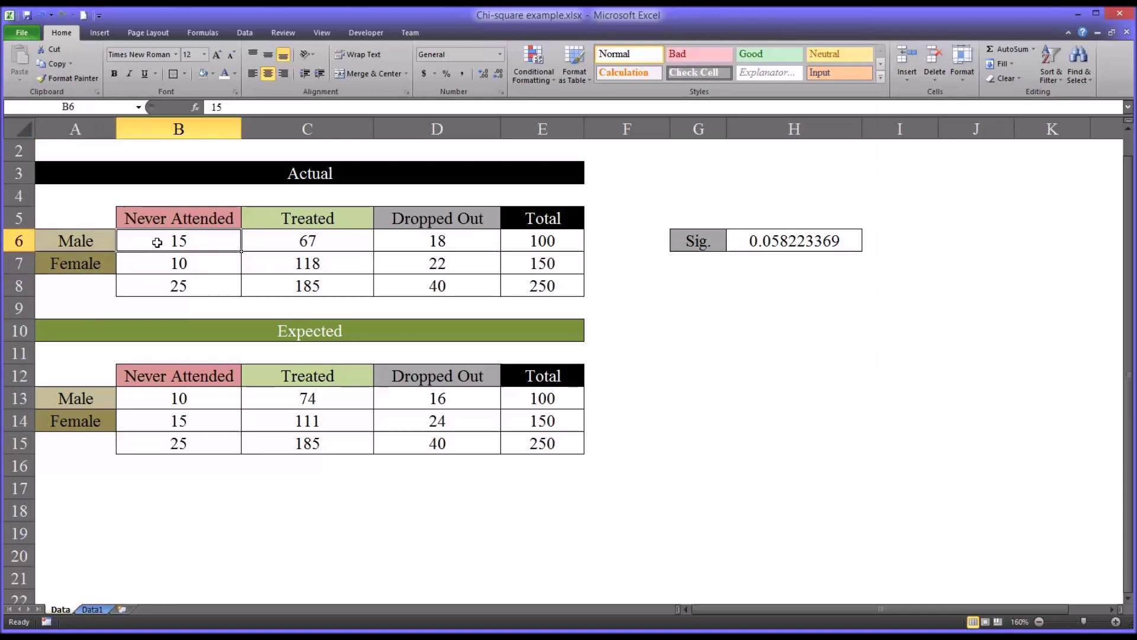
click(152, 266)
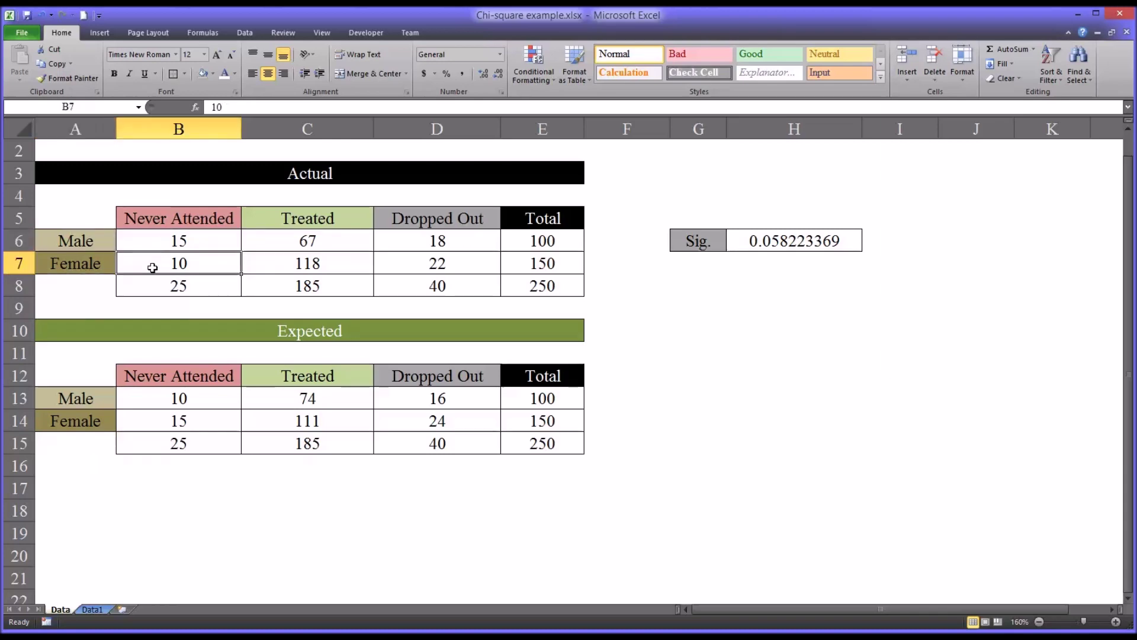
click(267, 241)
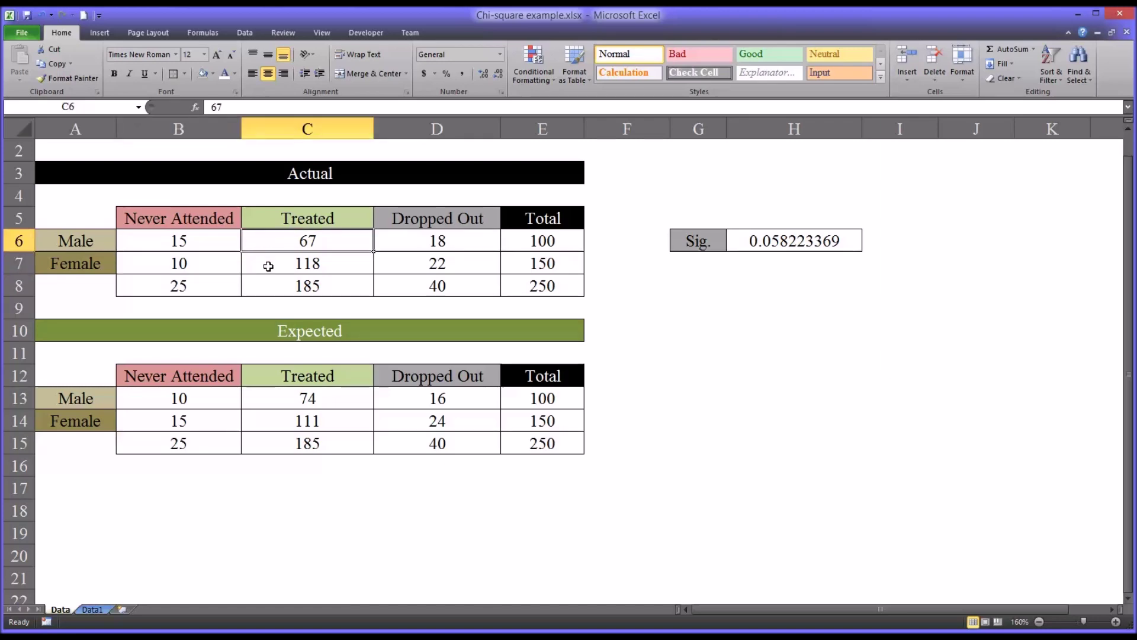
click(269, 267)
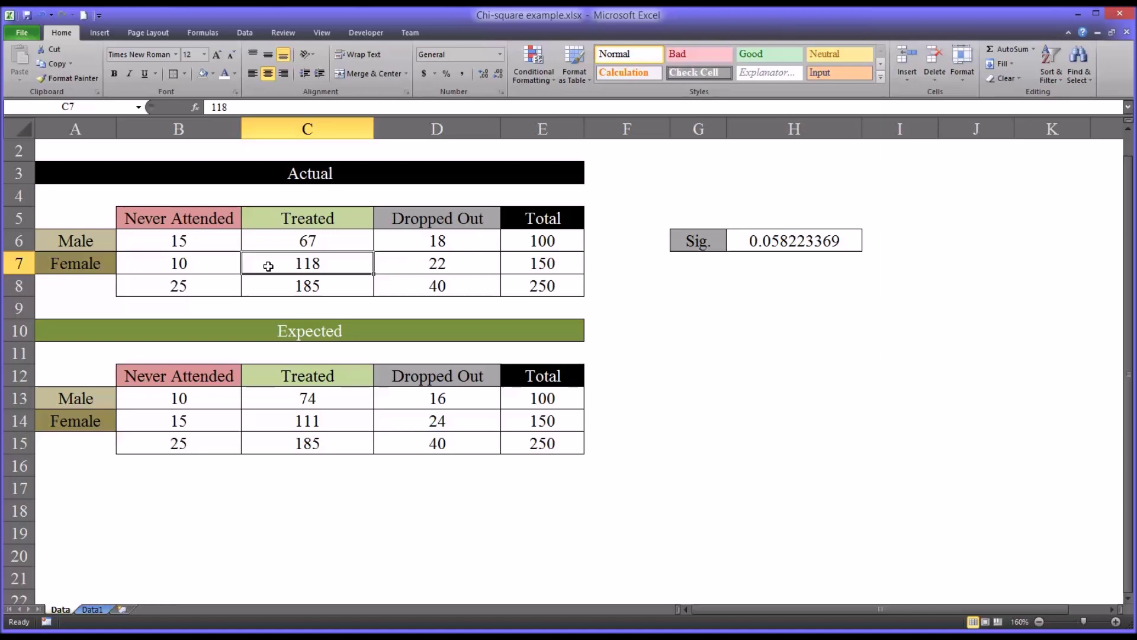
click(436, 243)
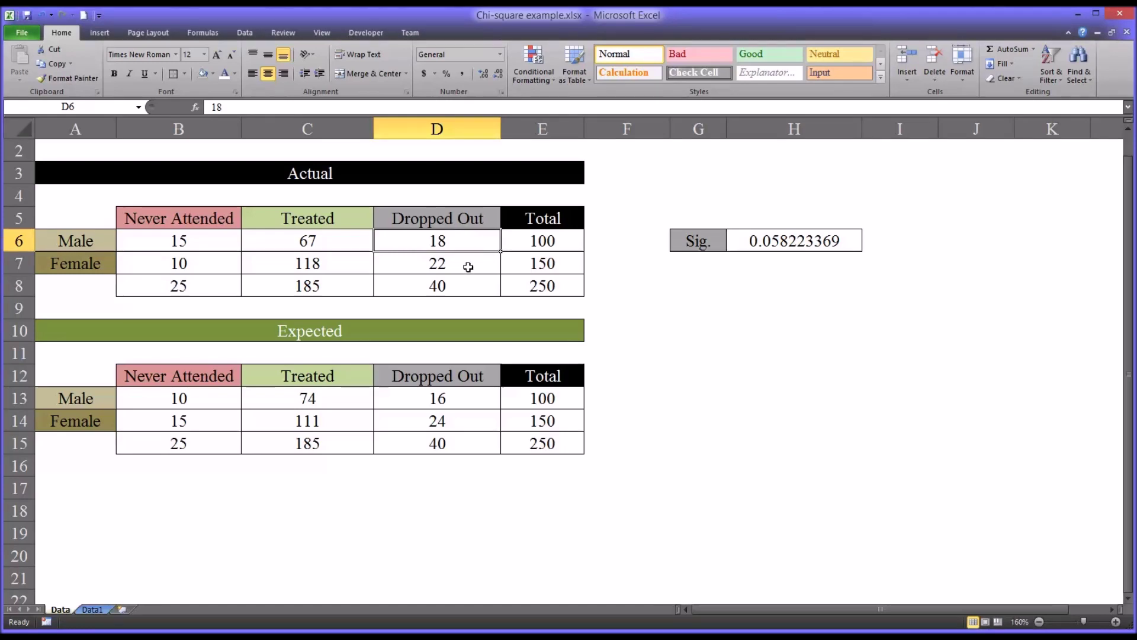
click(468, 268)
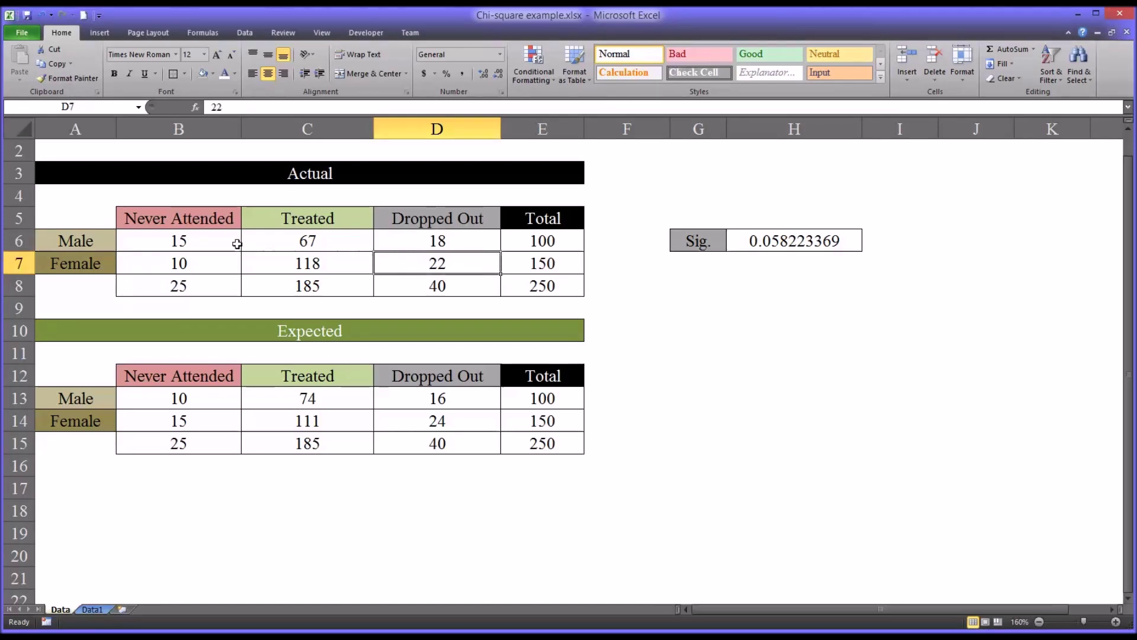
drag(225, 245, 412, 268)
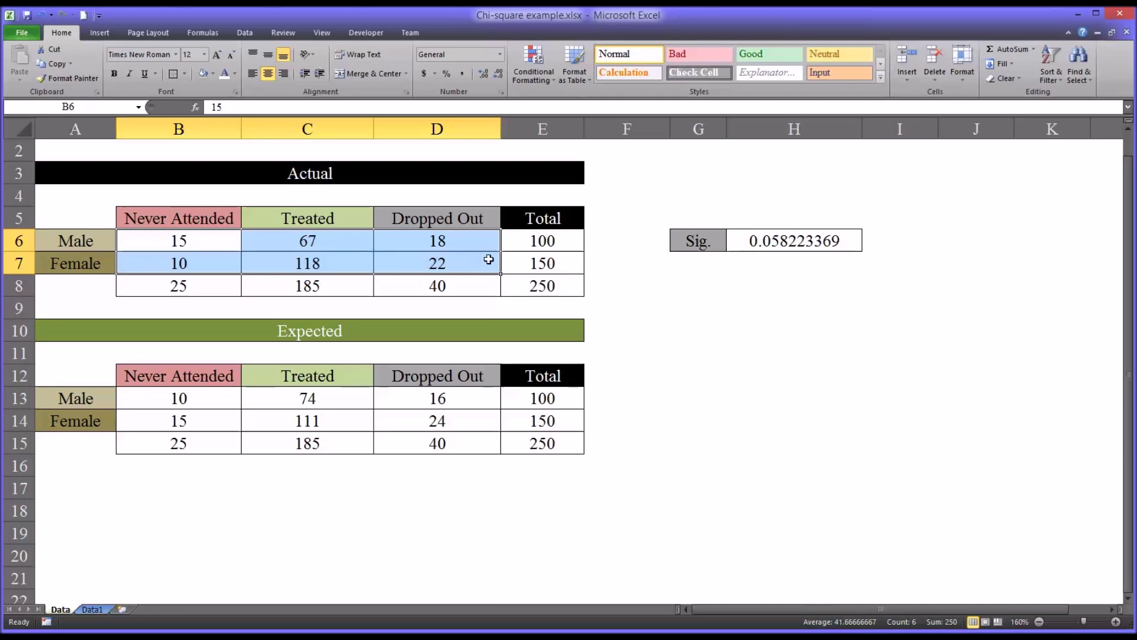
- Check the SUM formulas of the Male and Female row totals, which add to 250
click(519, 243)
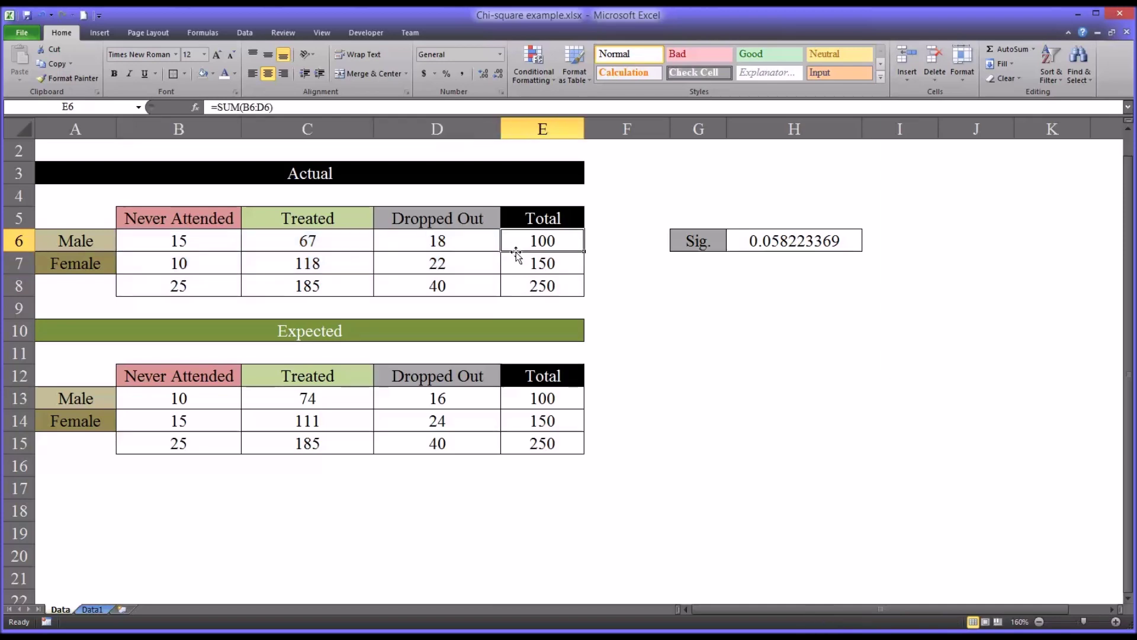
click(516, 262)
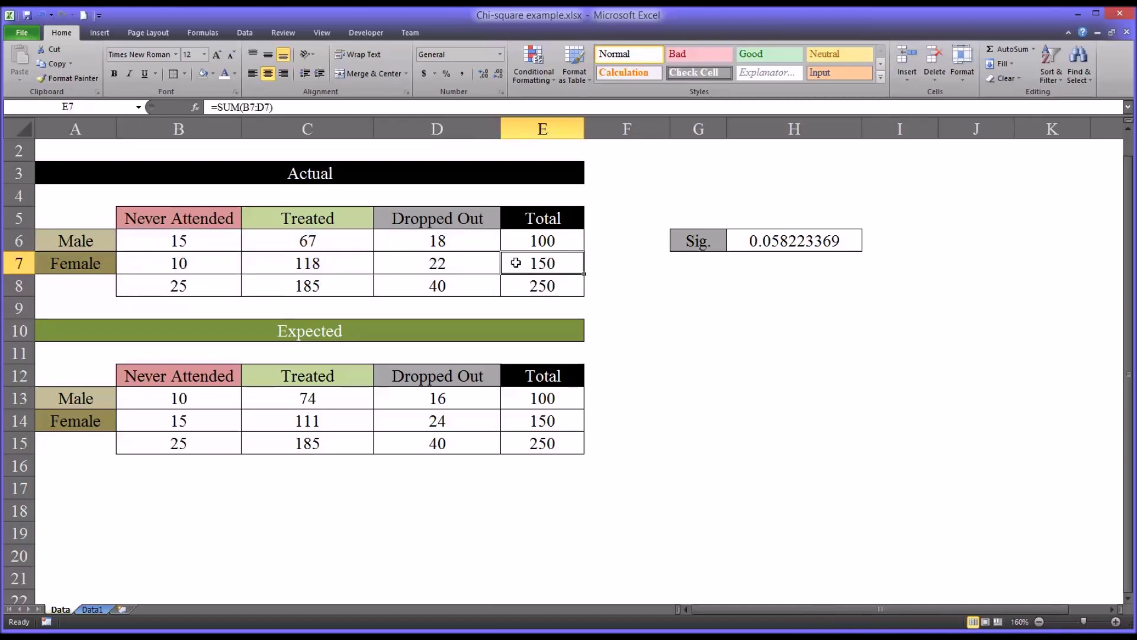
drag(518, 243, 515, 262)
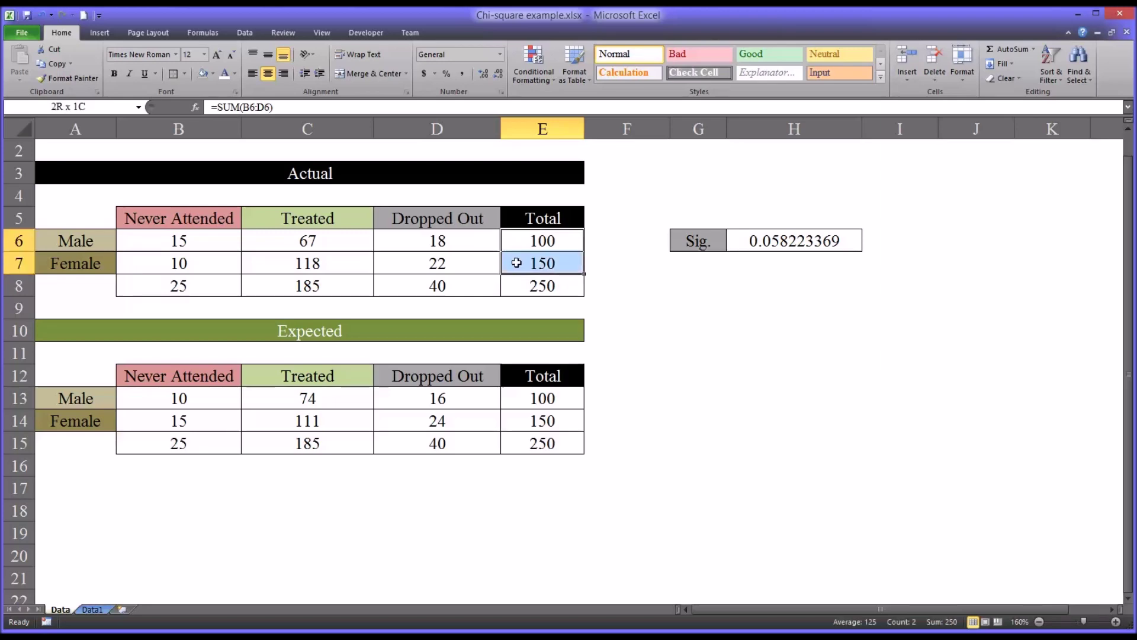
click(518, 246)
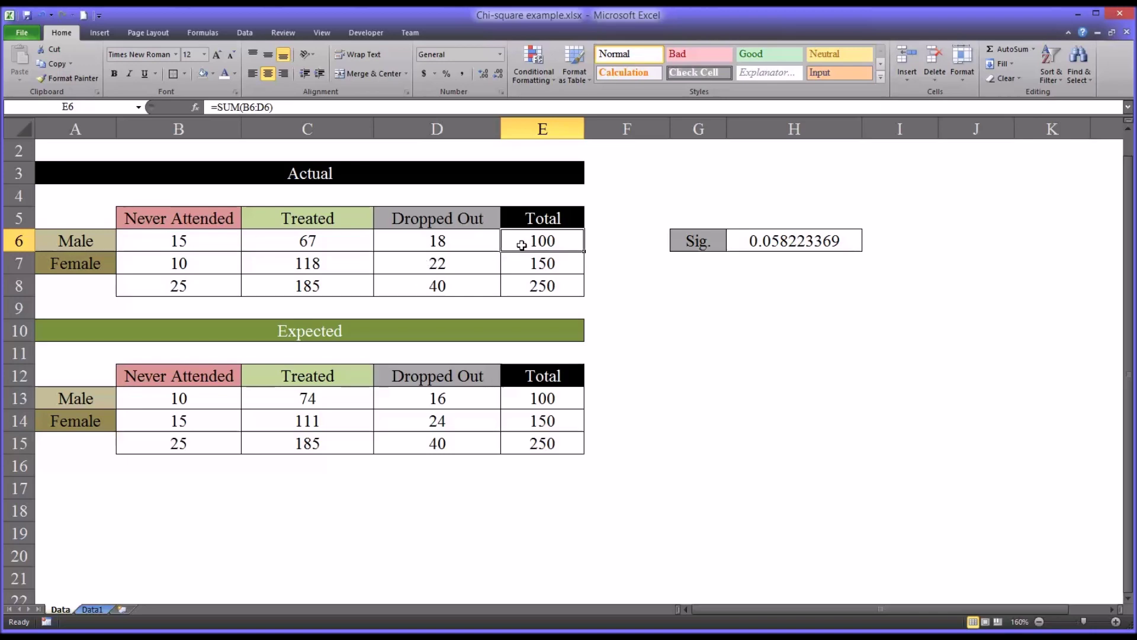
drag(516, 246, 522, 264)
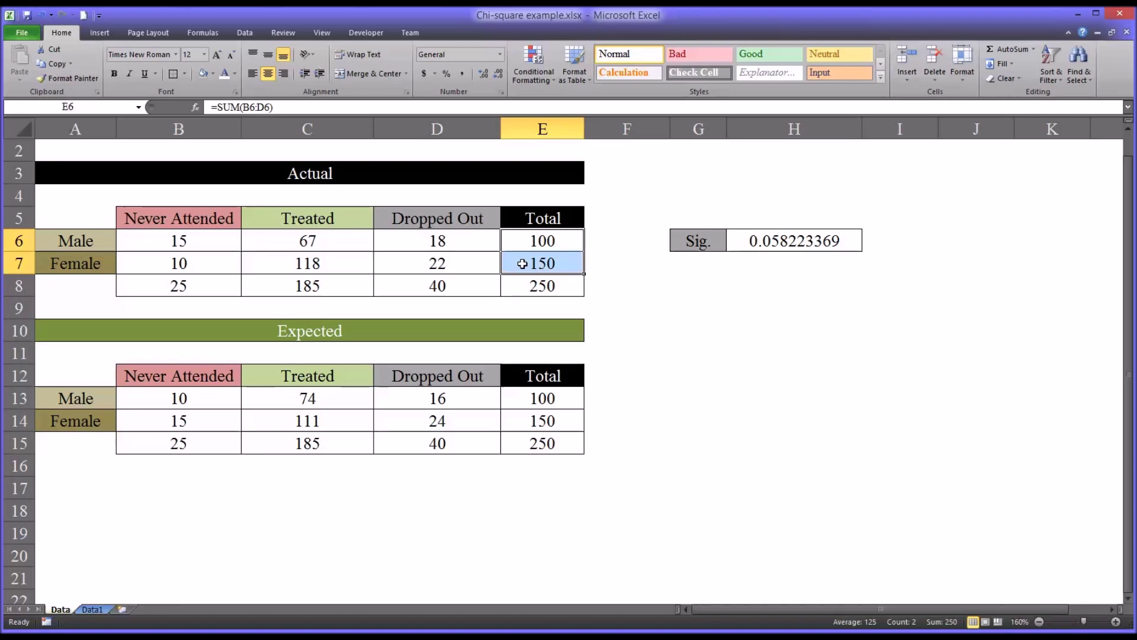
click(517, 244)
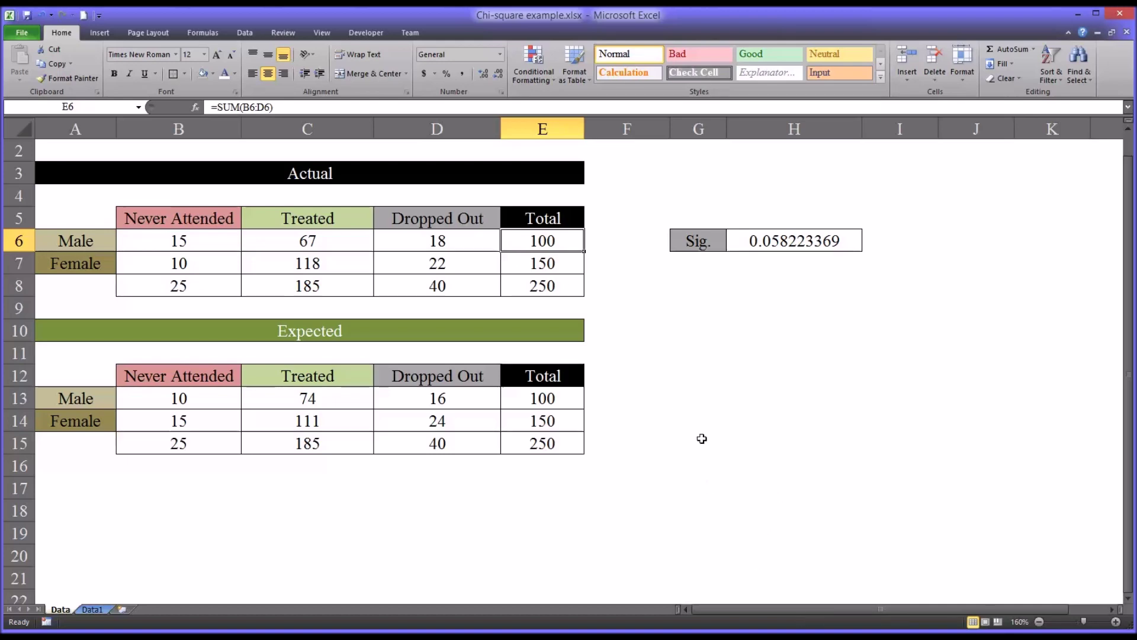
- Highlight the Actual table's observed counts, the row 8 column totals and column E row totals
click(208, 247)
drag(208, 253, 390, 268)
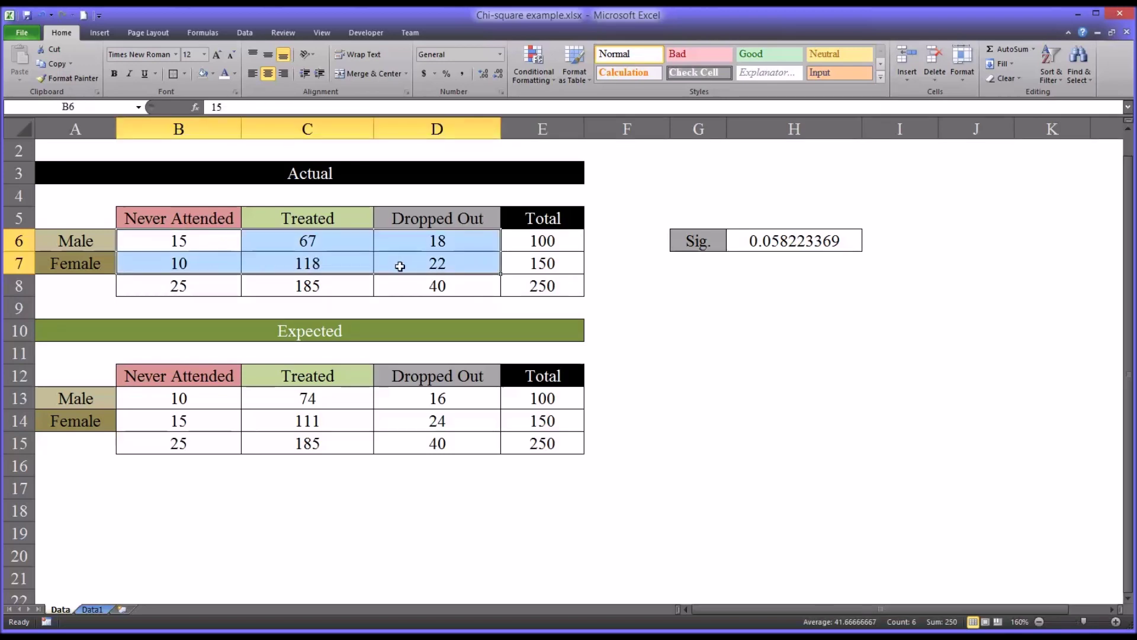
click(219, 246)
drag(219, 246, 417, 265)
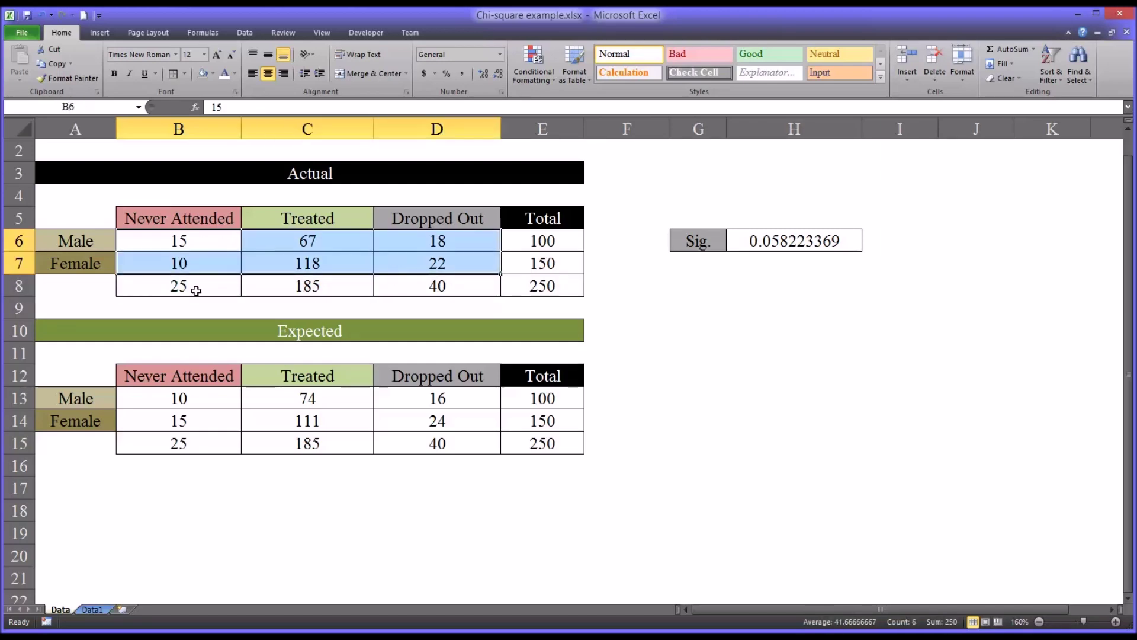
drag(196, 290, 379, 287)
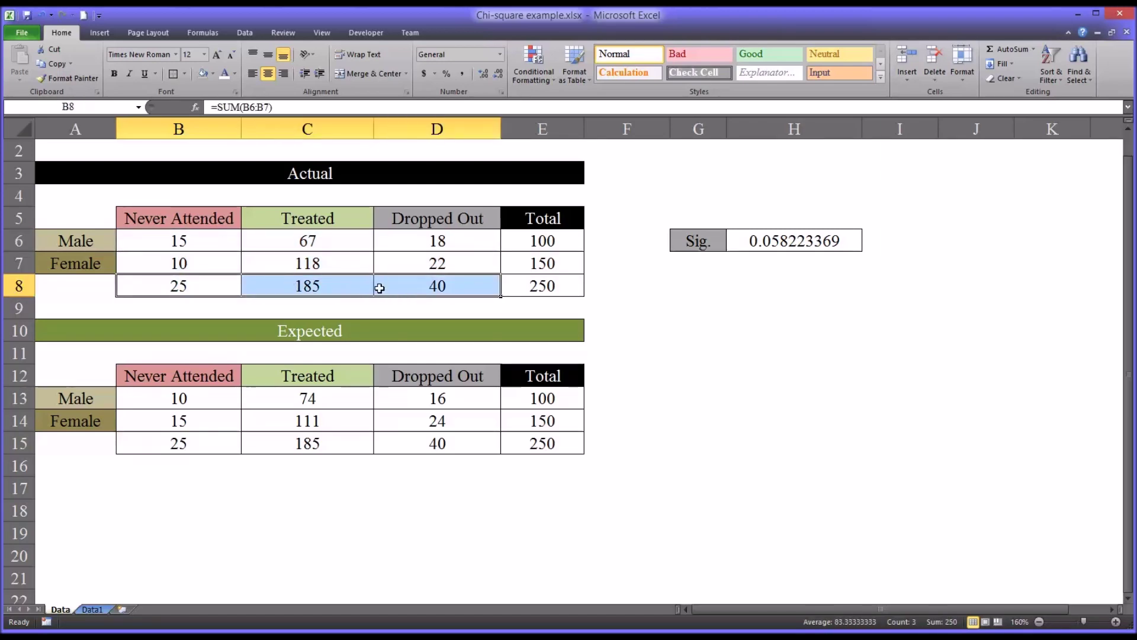
drag(520, 240, 524, 259)
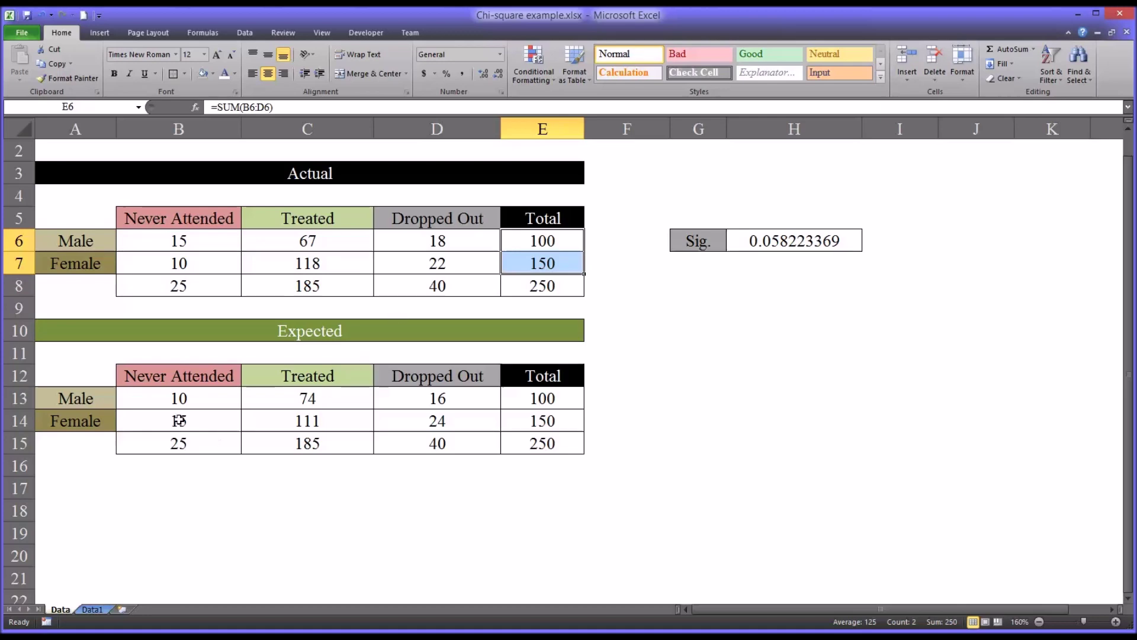
- Verify the expected values total 25, 185 and 40 by column and 250 overall
drag(162, 399, 439, 422)
key(shift+BackSpace)
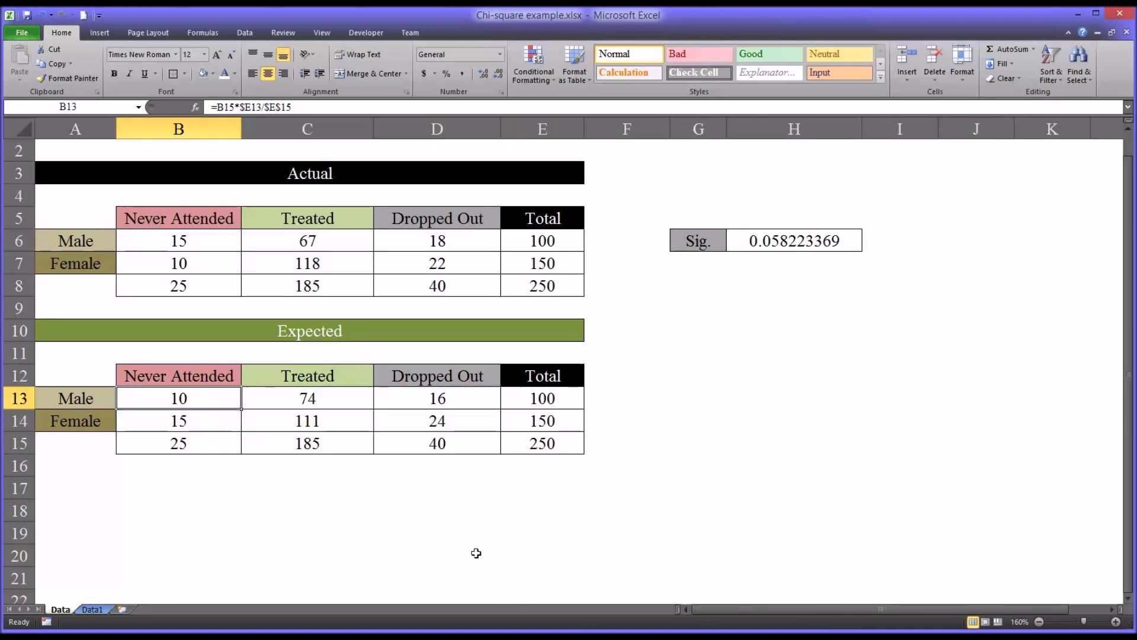
mouse_move(208, 399)
mouse_down()
mouse_move(233, 424)
mouse_move(202, 418)
mouse_up()
drag(270, 401, 269, 411)
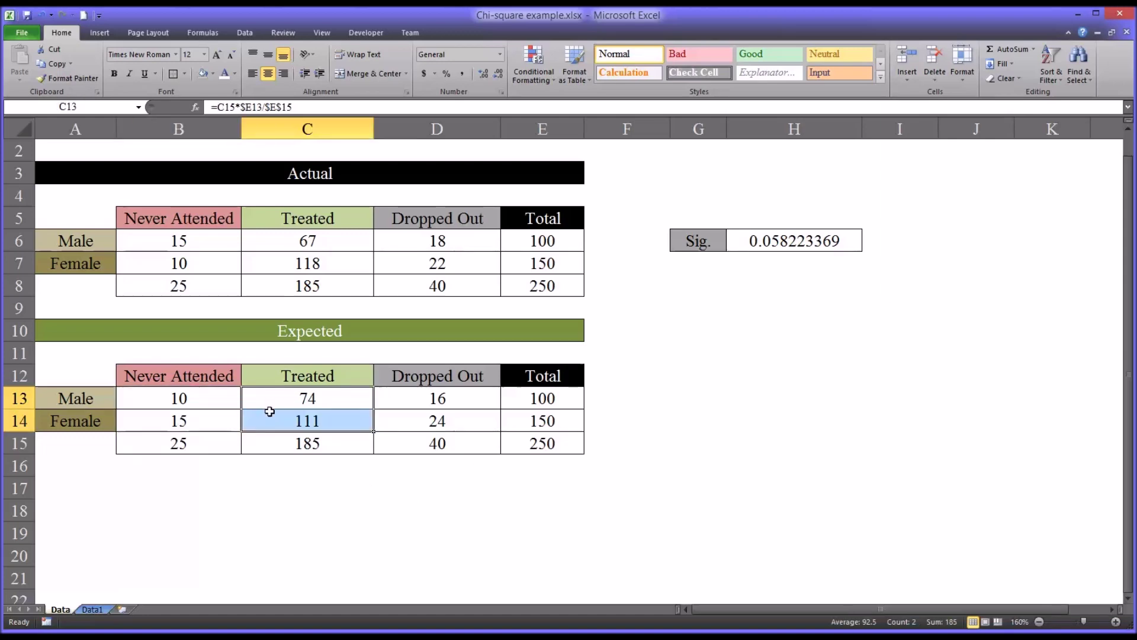
drag(383, 398, 386, 412)
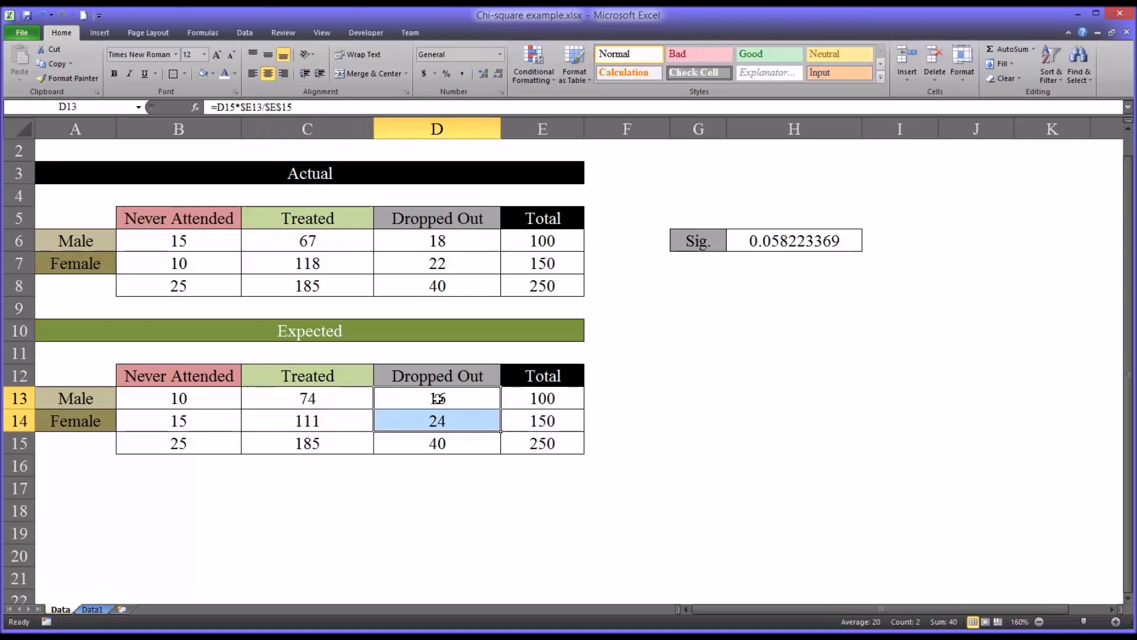
drag(514, 402, 518, 422)
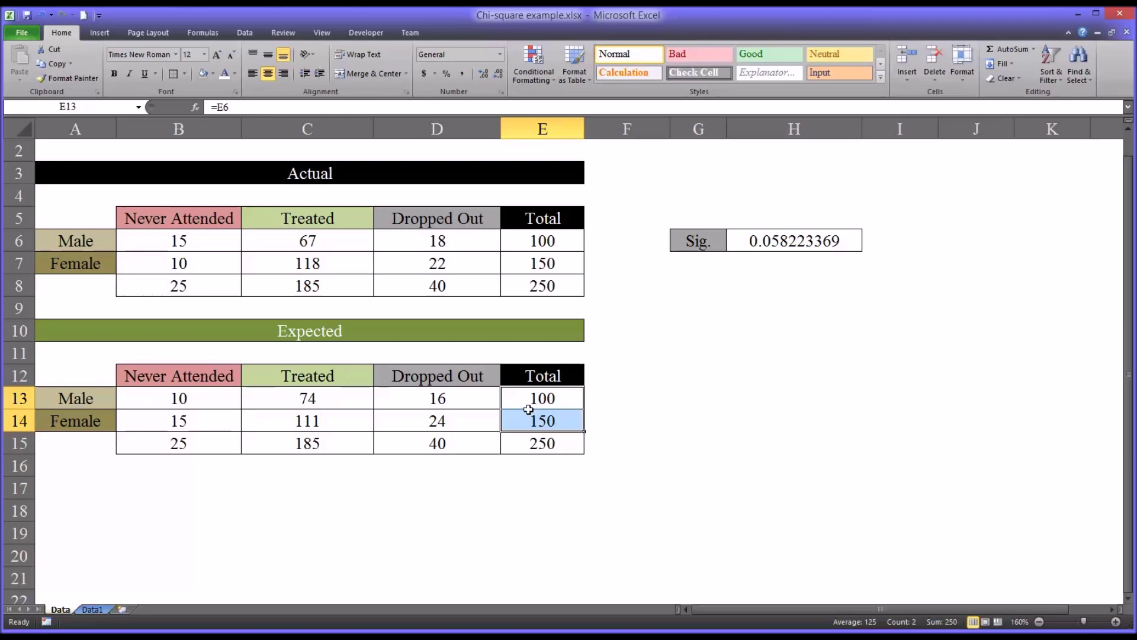
- Inspect the formulas in expected cell B13, column total B15 and row total E13
click(532, 404)
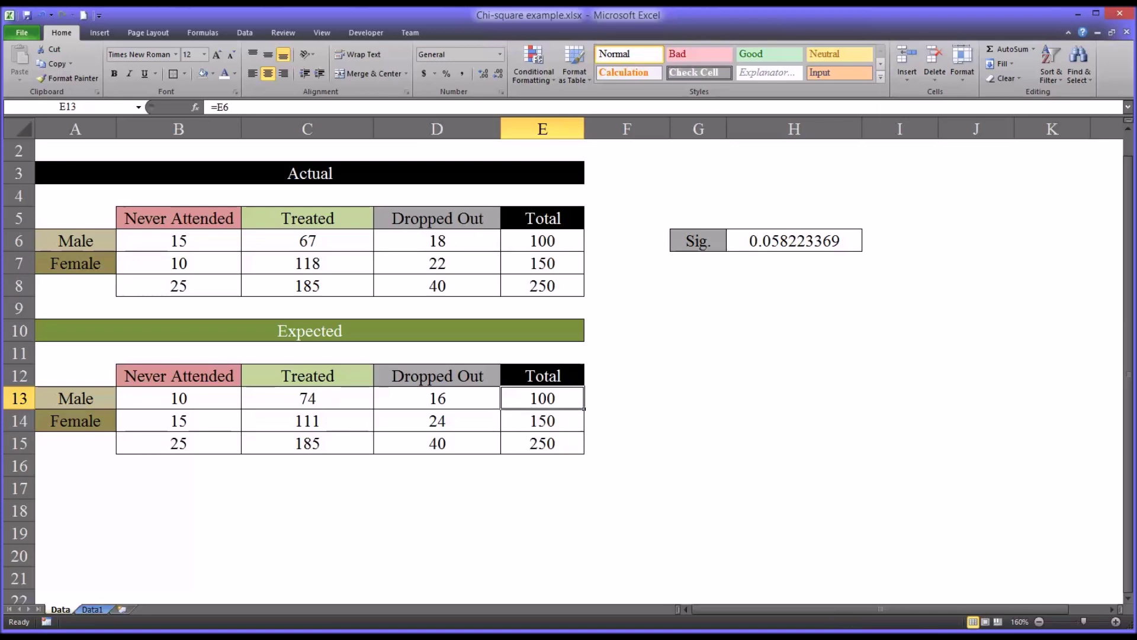
click(204, 403)
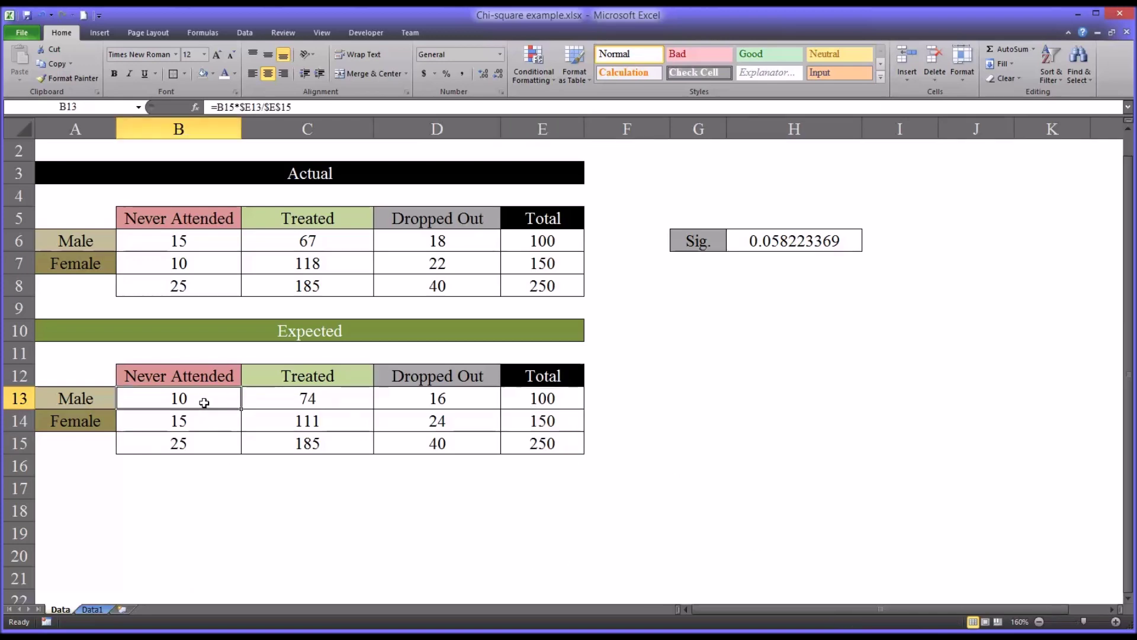
click(200, 444)
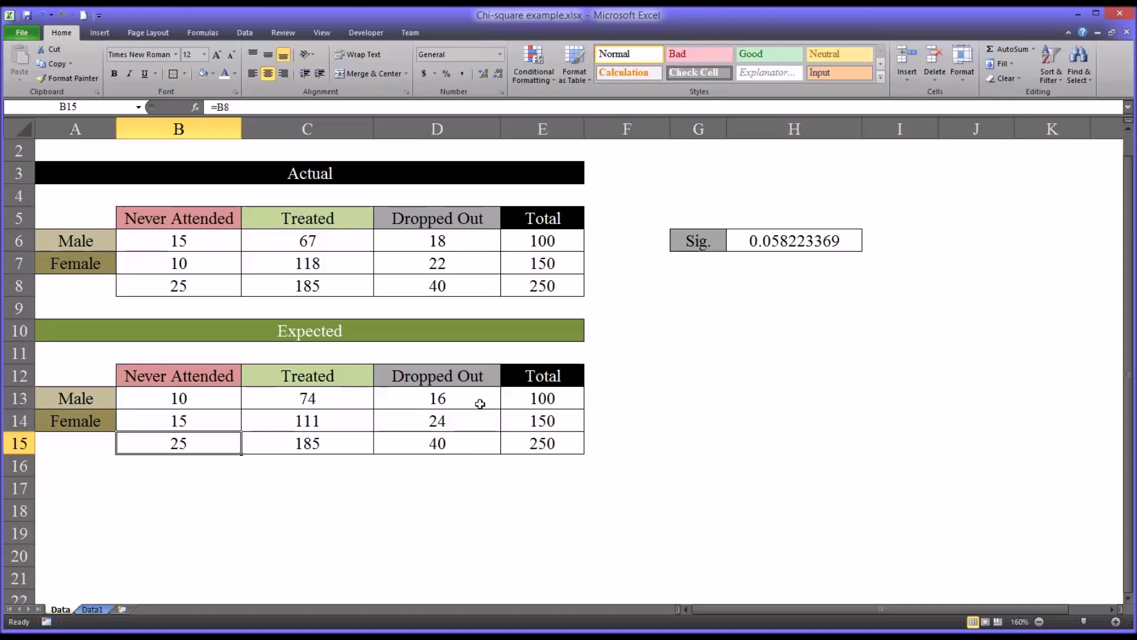
click(521, 403)
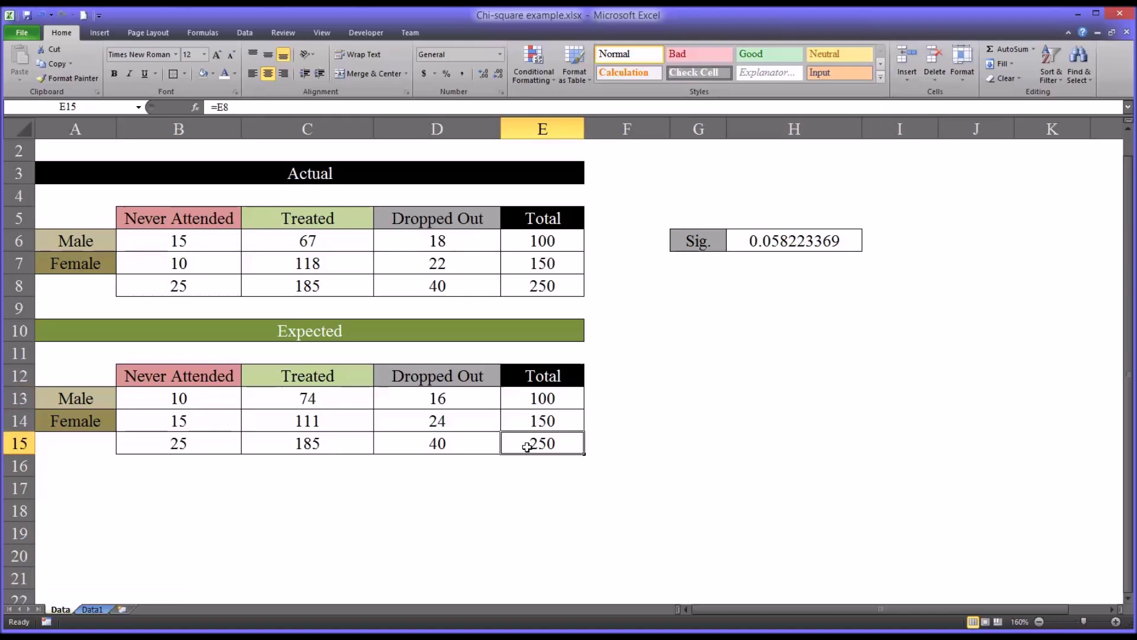
click(214, 403)
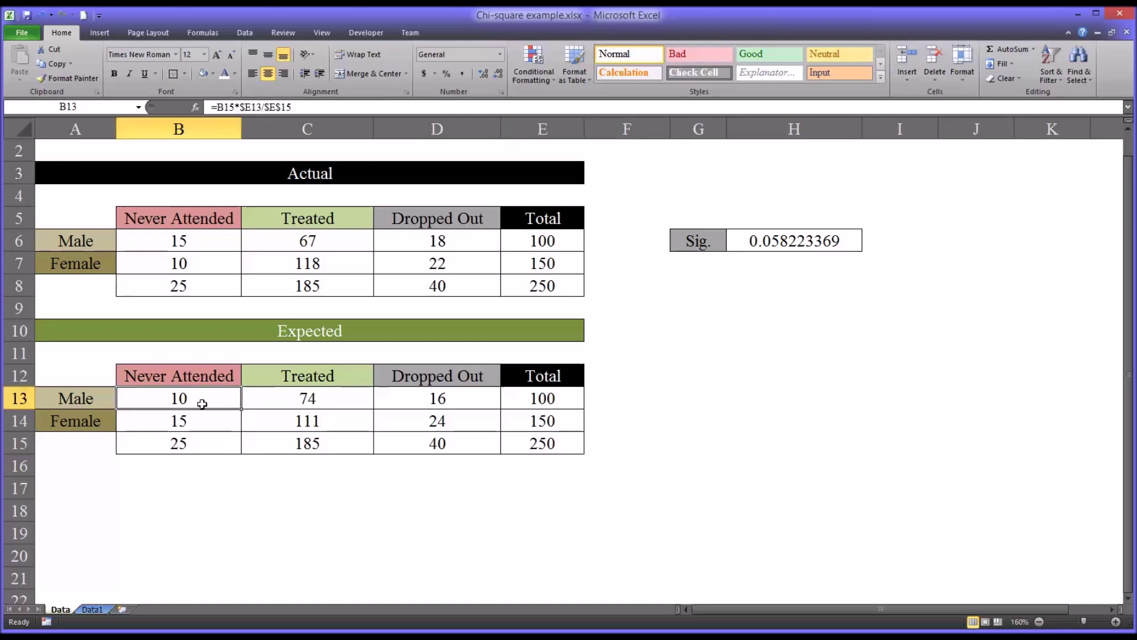
- Rebuild B13 as =B15*E13/E15, giving 10
key(Delete)
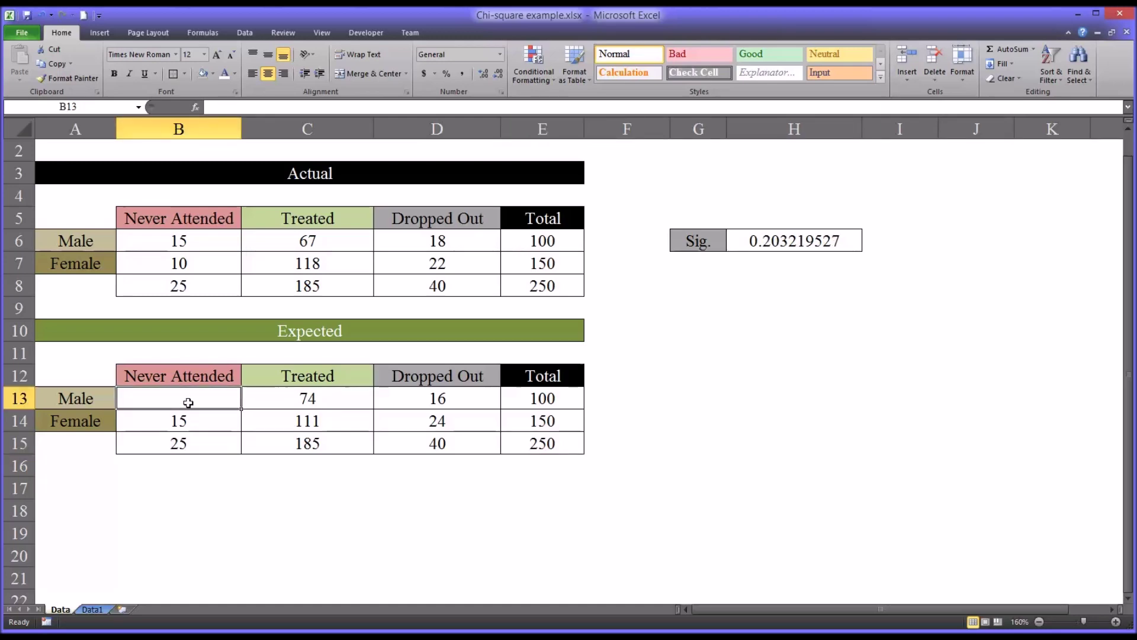
text(=)
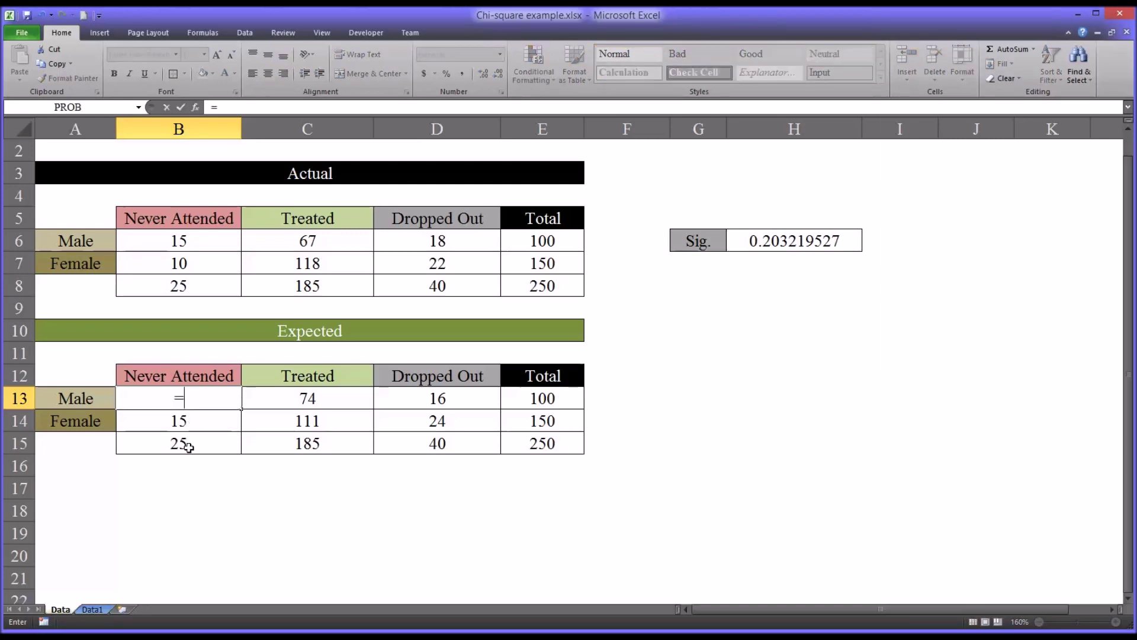
click(188, 447)
text(*)
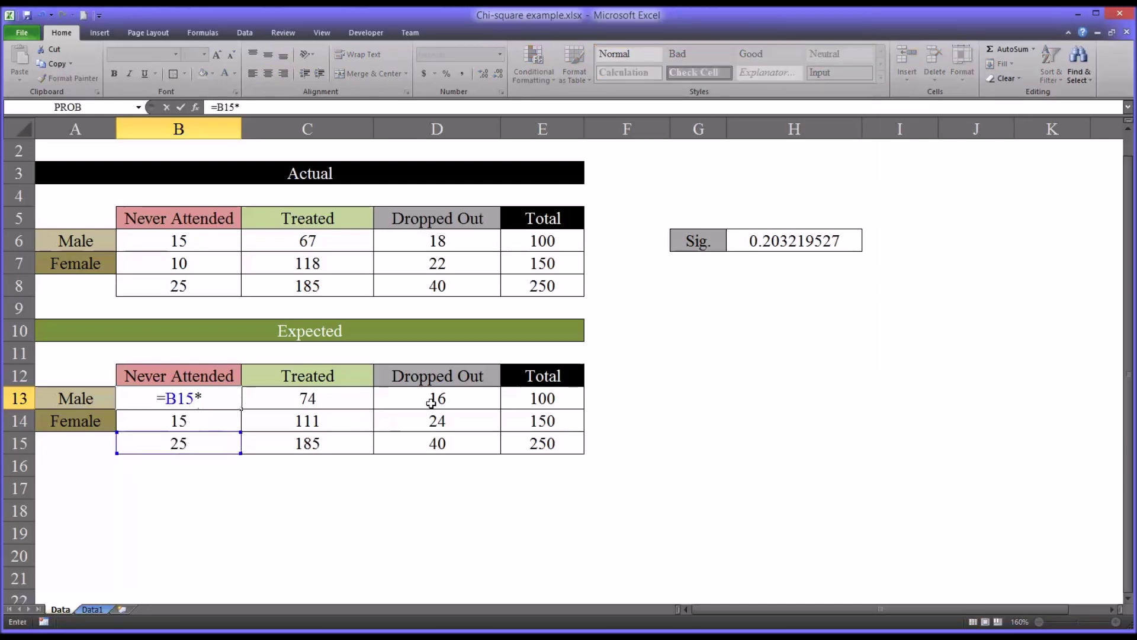
click(532, 403)
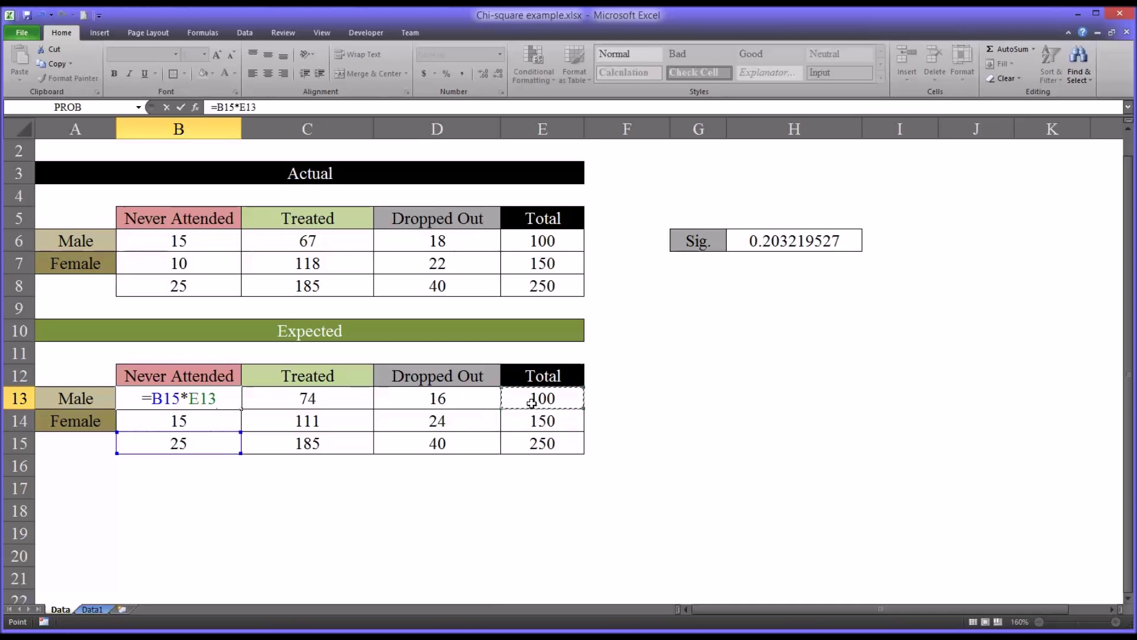
text(/)
click(533, 445)
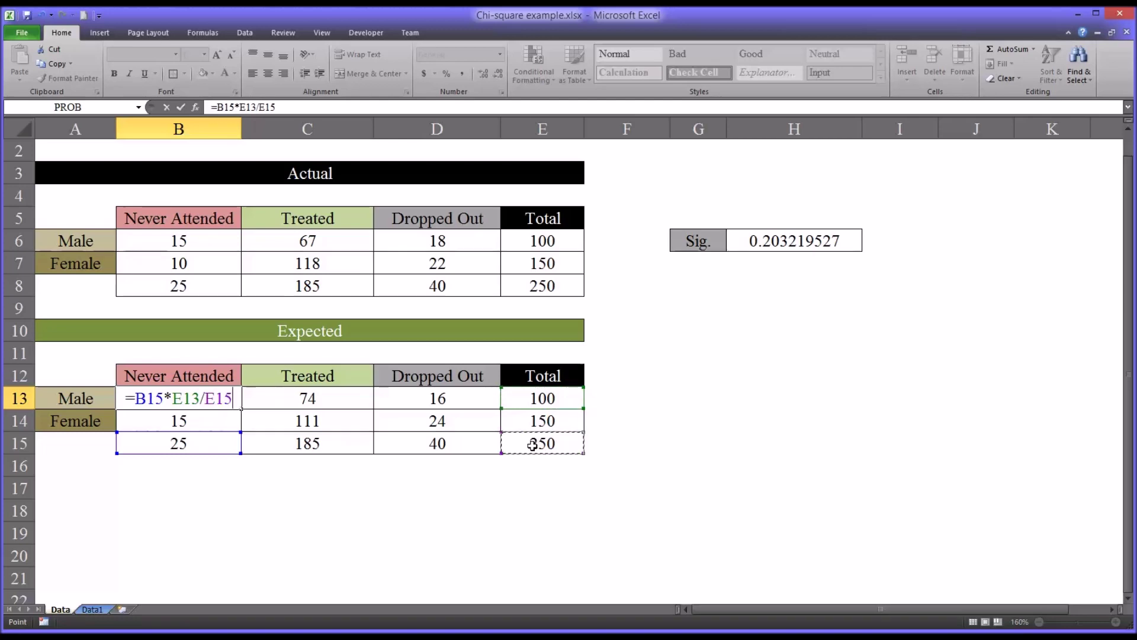
key(Return)
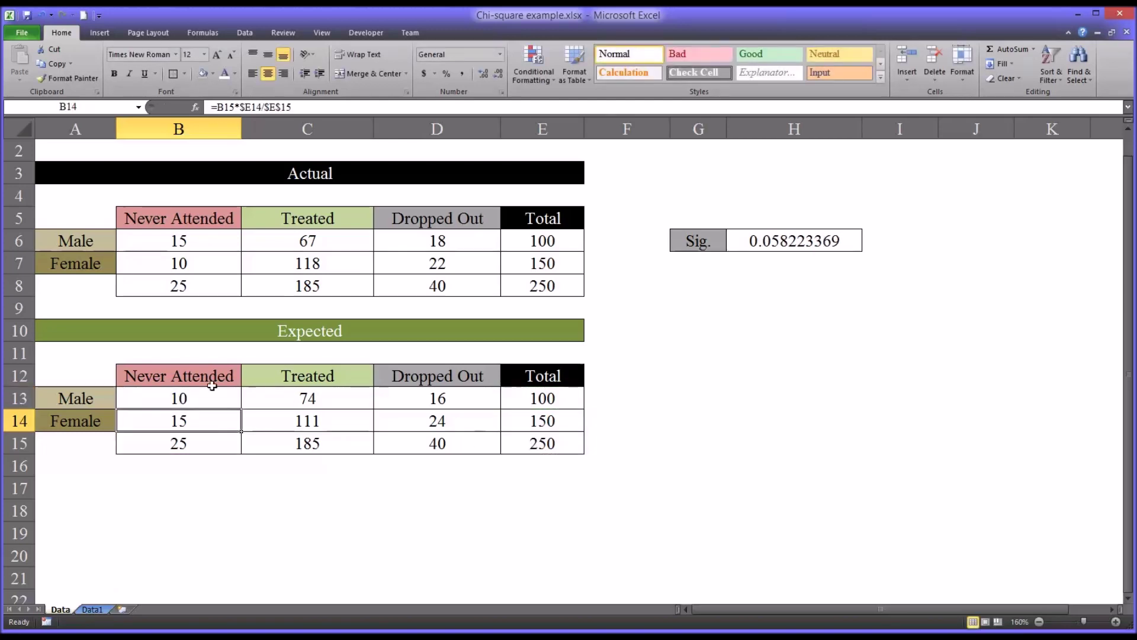
- Compare the new B13 formula with B14 and select the expected block B13:D14
click(201, 401)
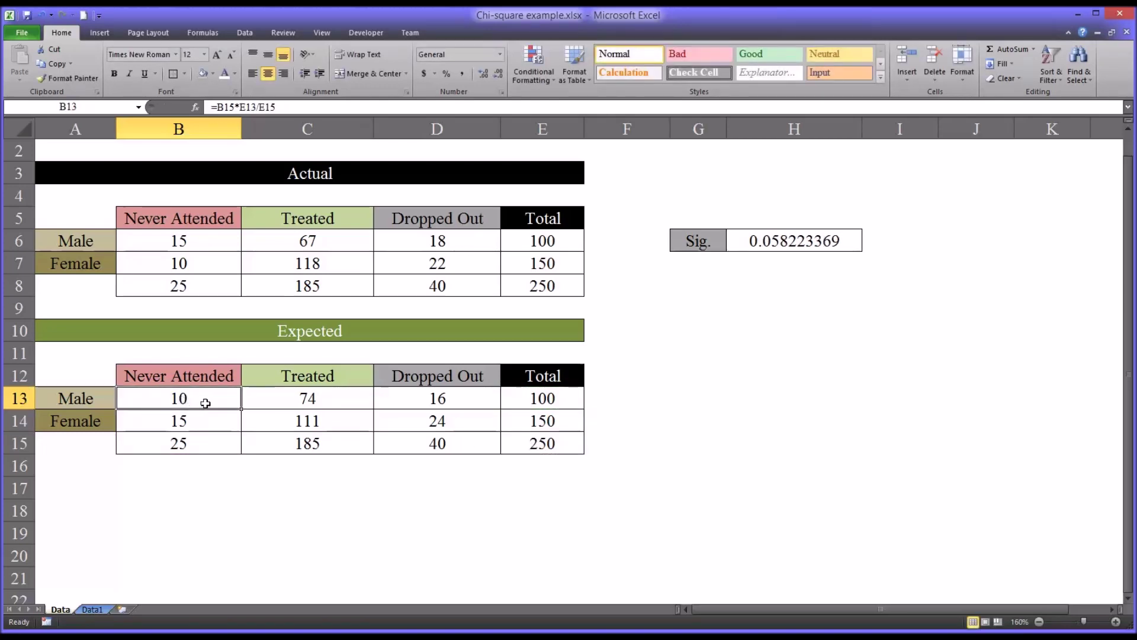
click(200, 419)
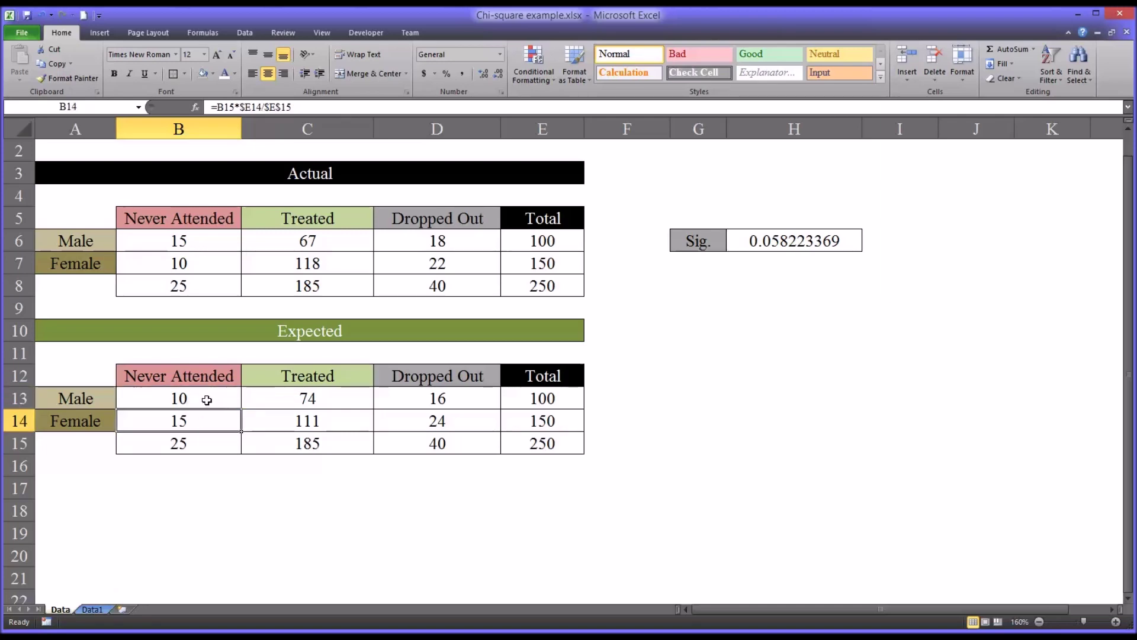
drag(203, 398, 393, 416)
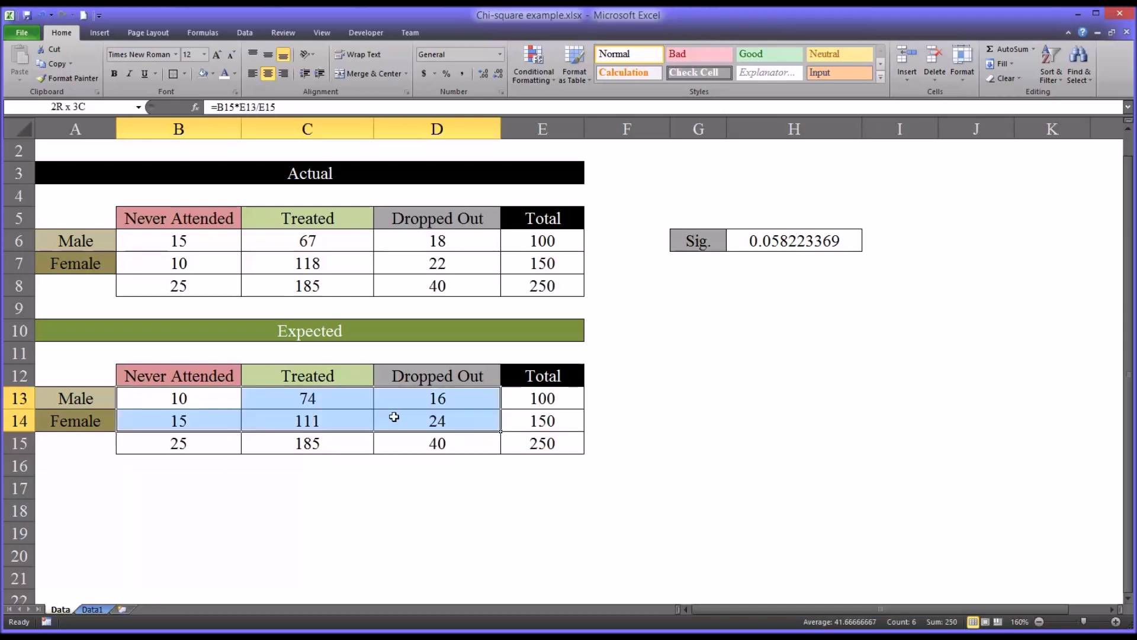
click(219, 422)
- Check the expected column sums and row totals, then select B13:D14 again
drag(202, 399, 203, 419)
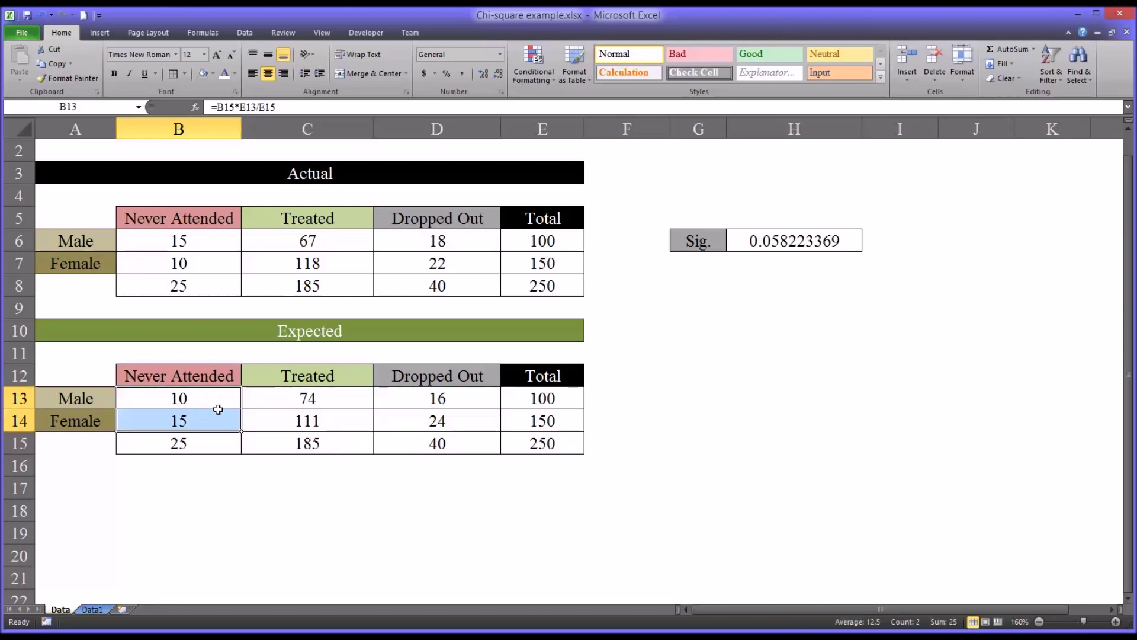
drag(264, 399, 273, 418)
drag(394, 400, 394, 419)
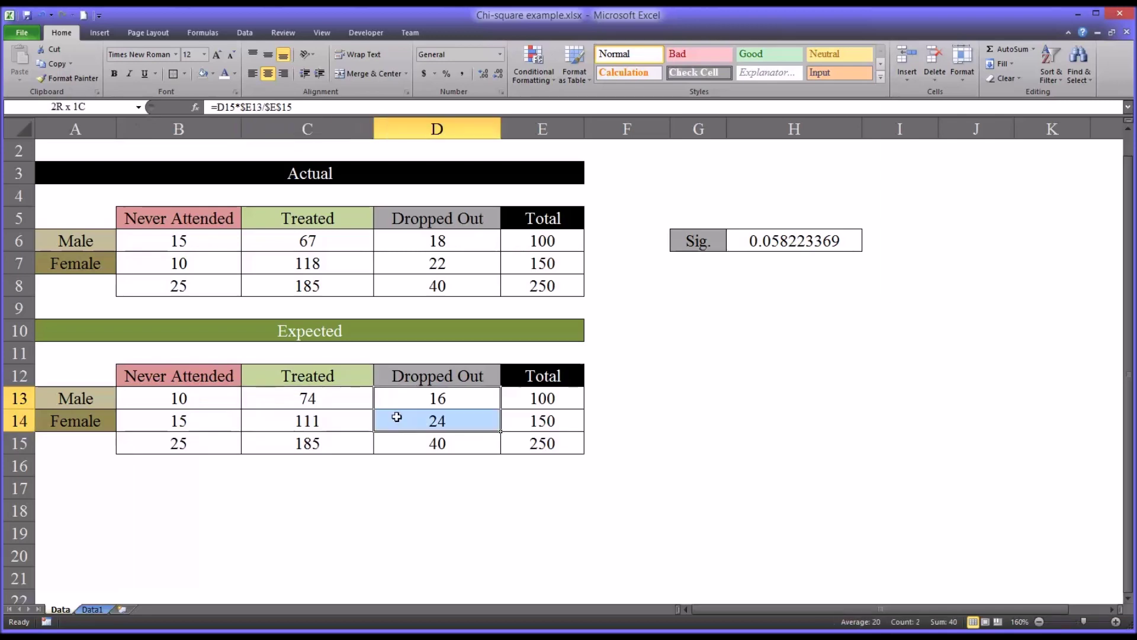
drag(522, 399, 521, 421)
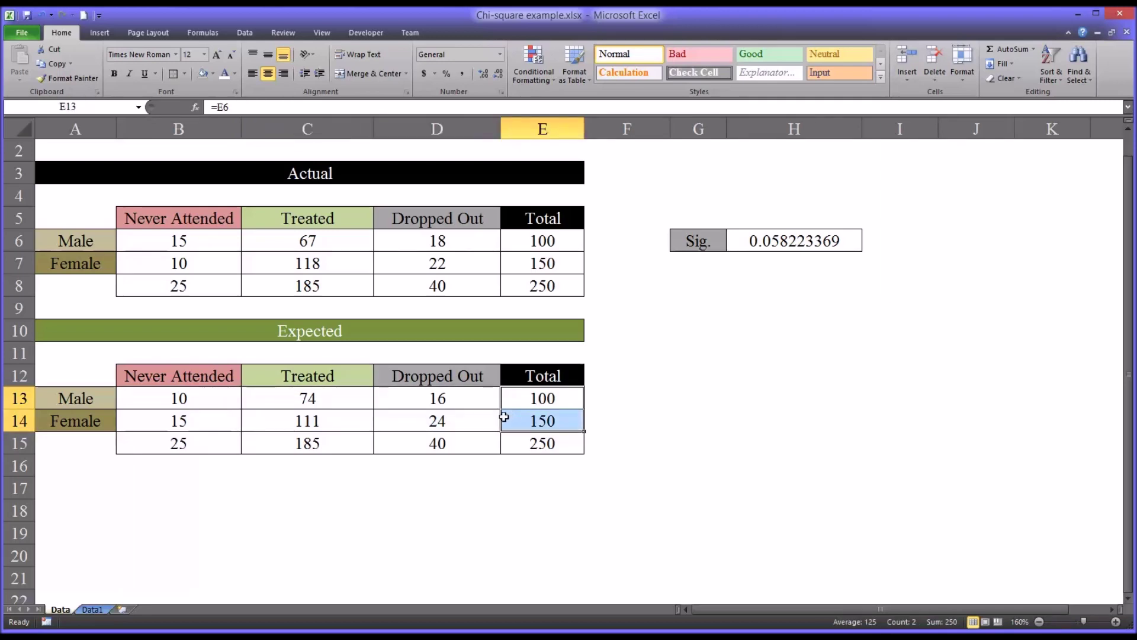
drag(199, 402, 407, 417)
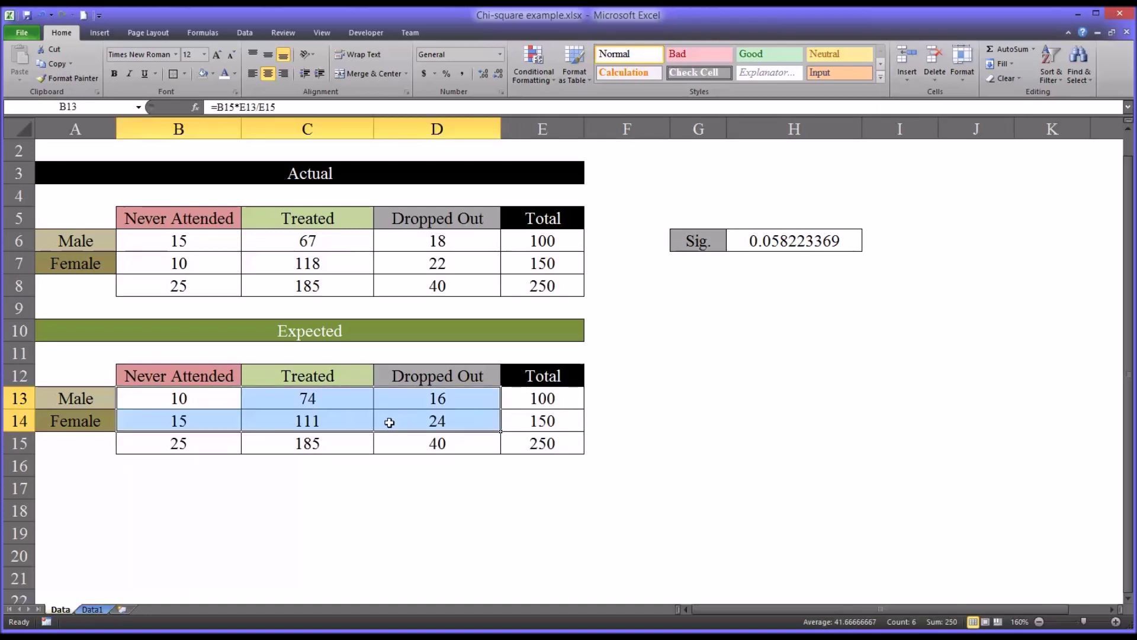
- Inspect the existing CHISQ.TEST formula behind the Sig. value
click(741, 269)
drag(708, 242, 747, 245)
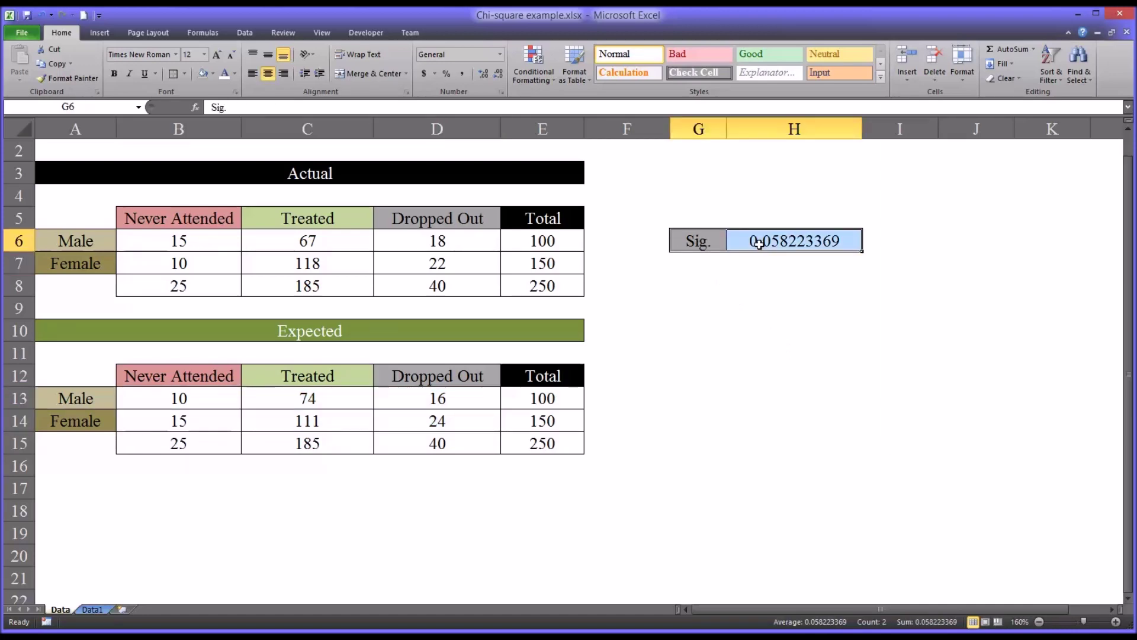
click(756, 243)
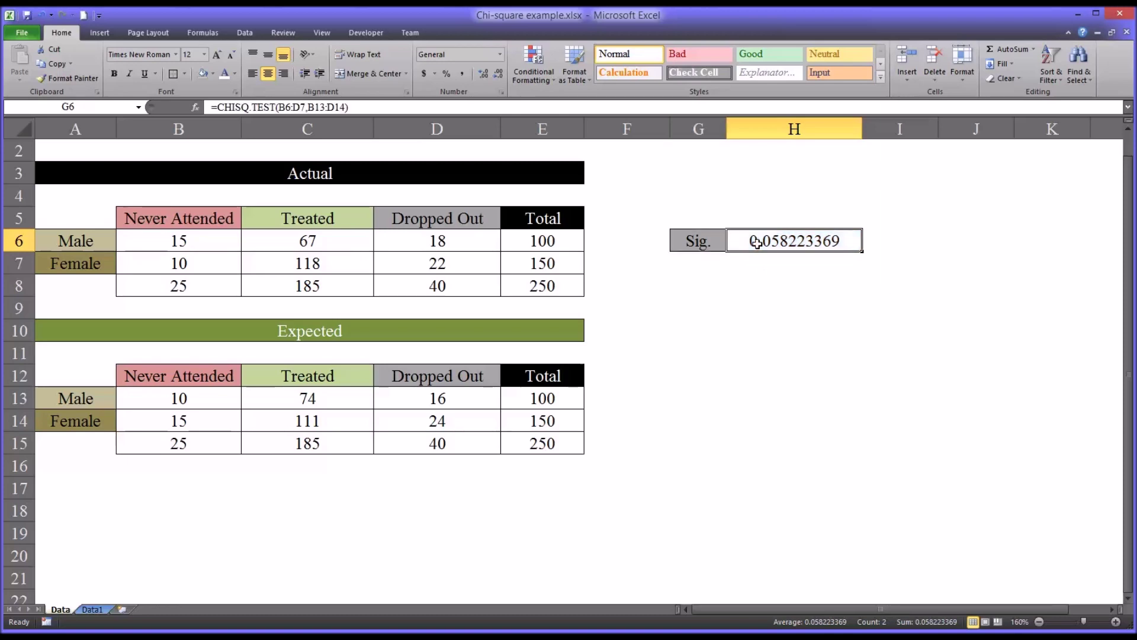
click(762, 283)
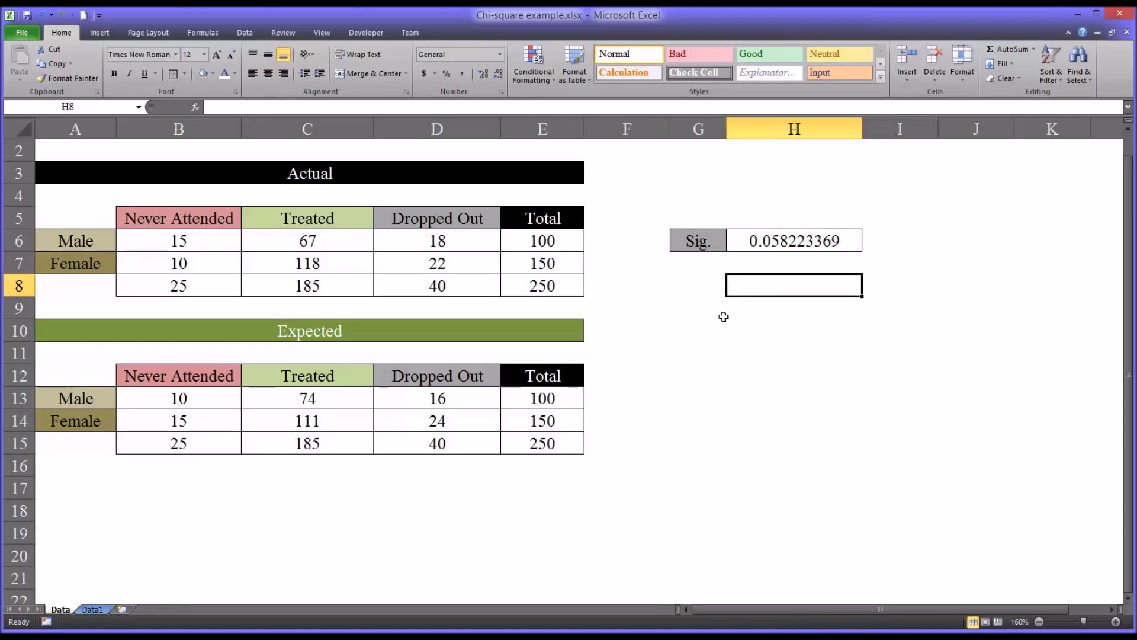
- Enter =CHISQ.TEST(B6:D7,B13:D14) in H8, returning 0.058223369
text(=)
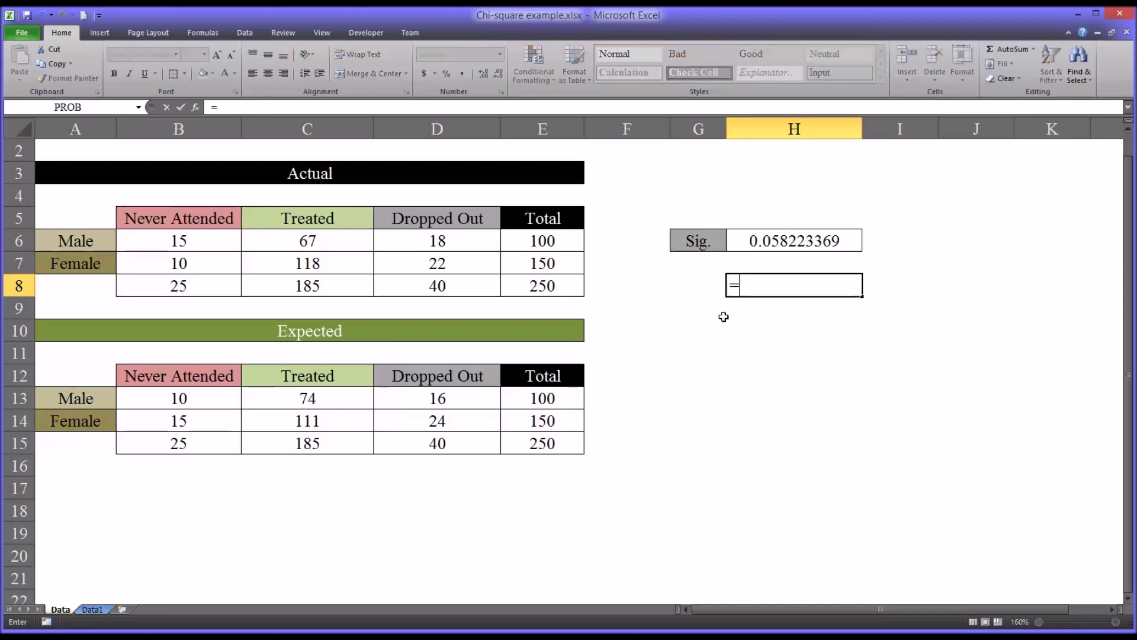
text(chi)
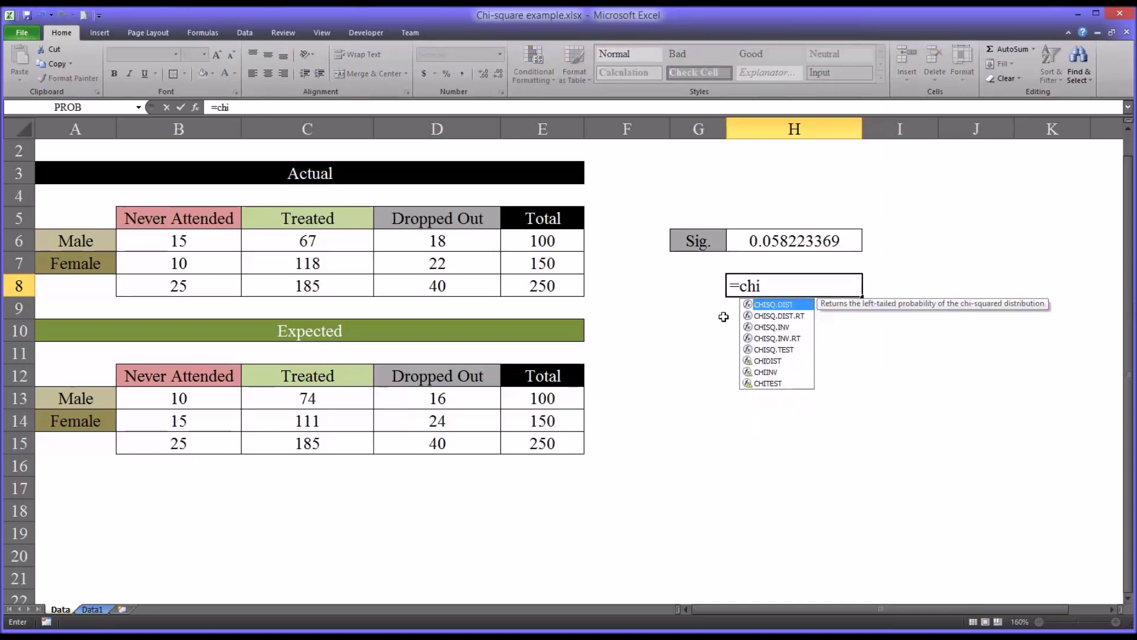
key(Down)
key(Down)
key(Down)
key(Down)
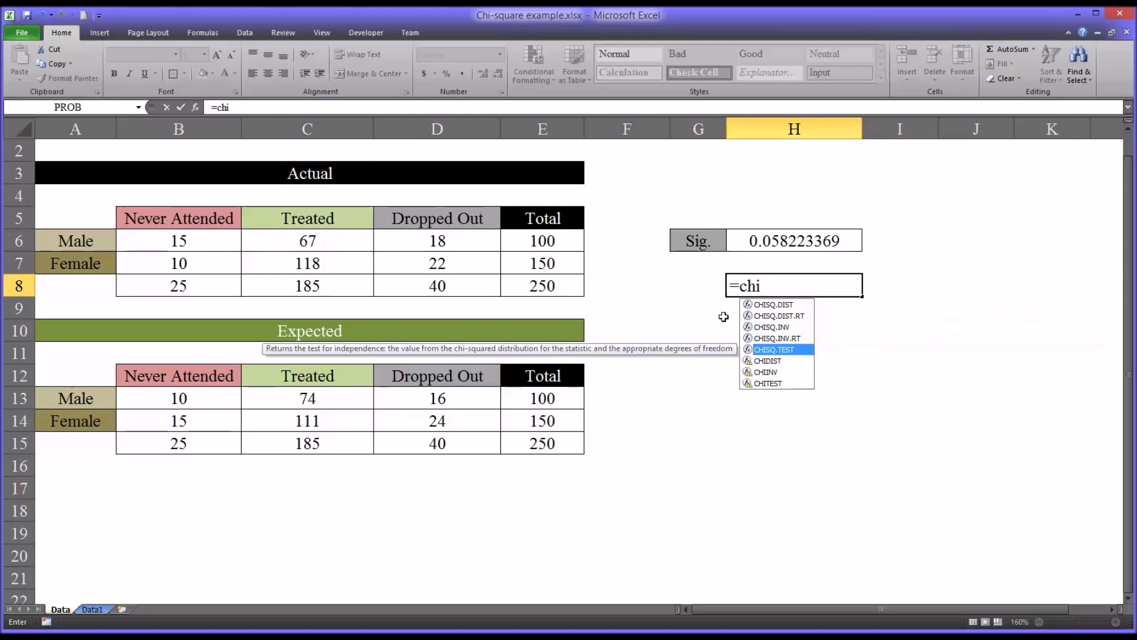
key(Tab)
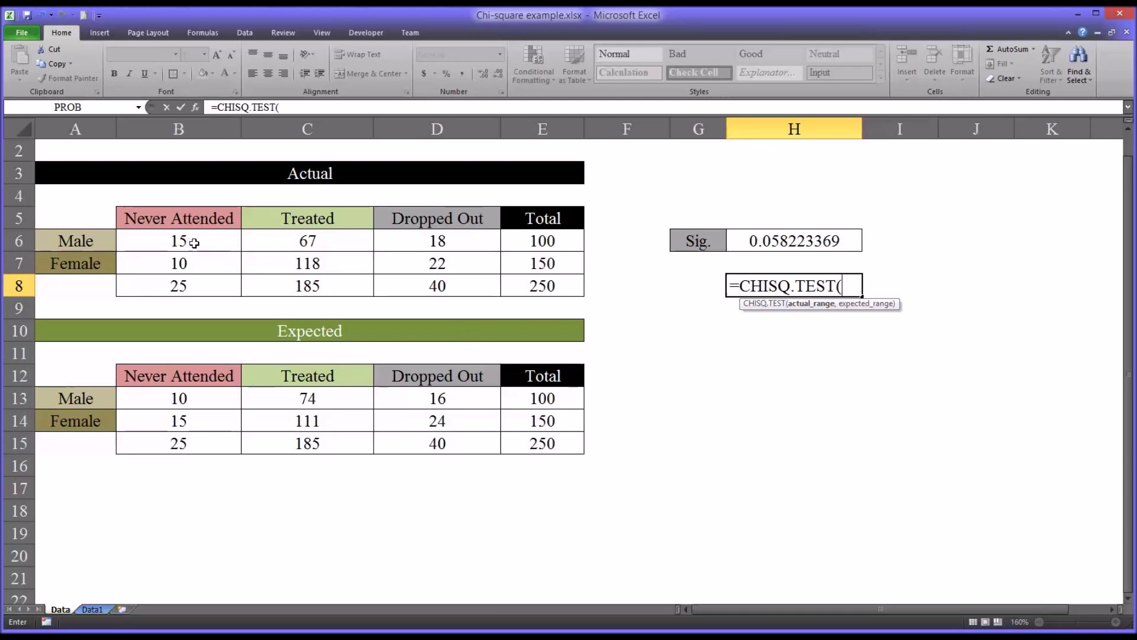
drag(211, 240, 385, 264)
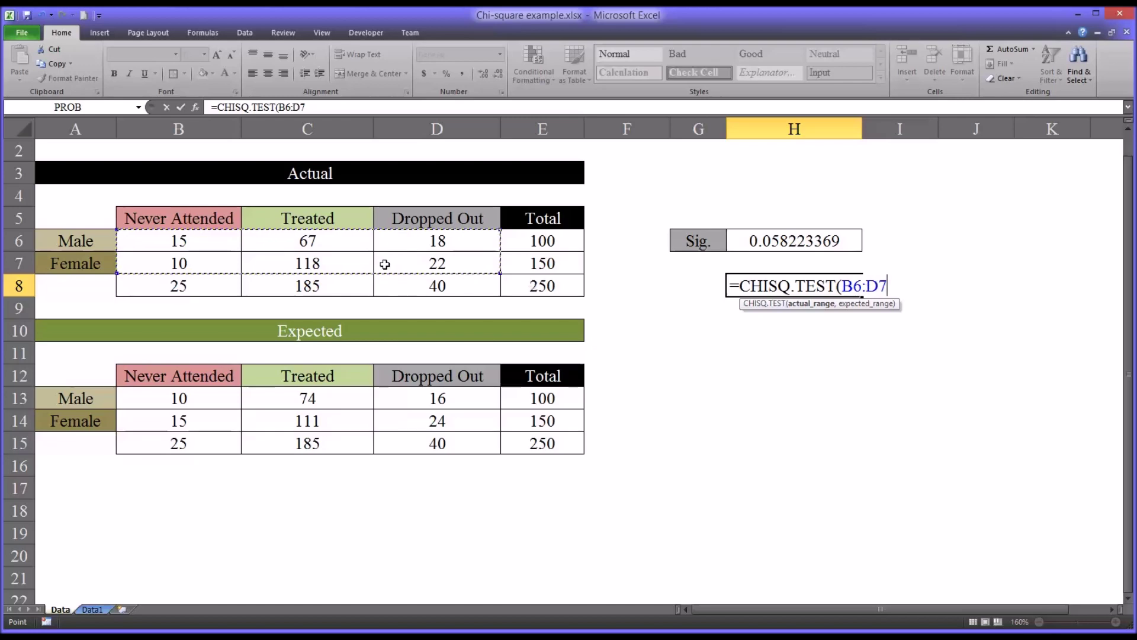
text(,)
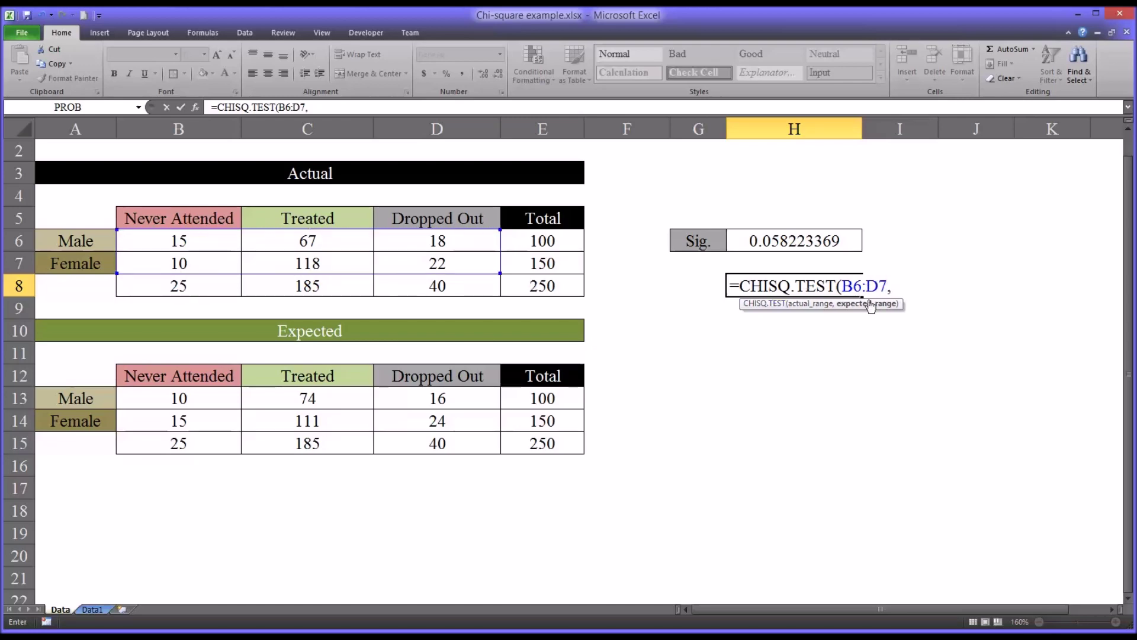
drag(208, 401, 407, 428)
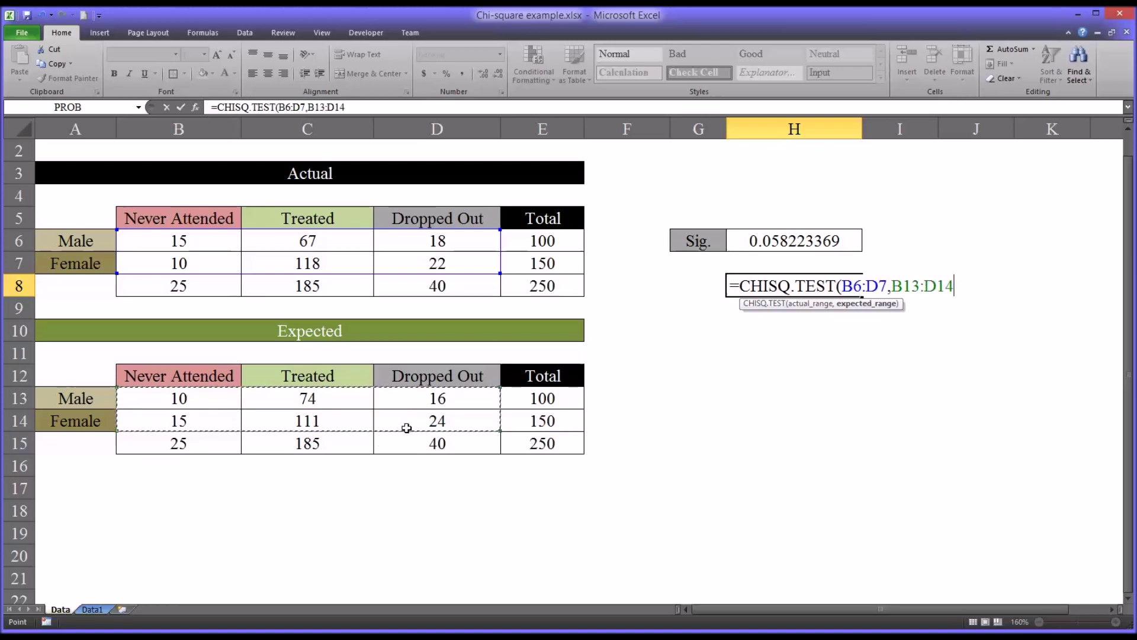
key(Return)
click(752, 283)
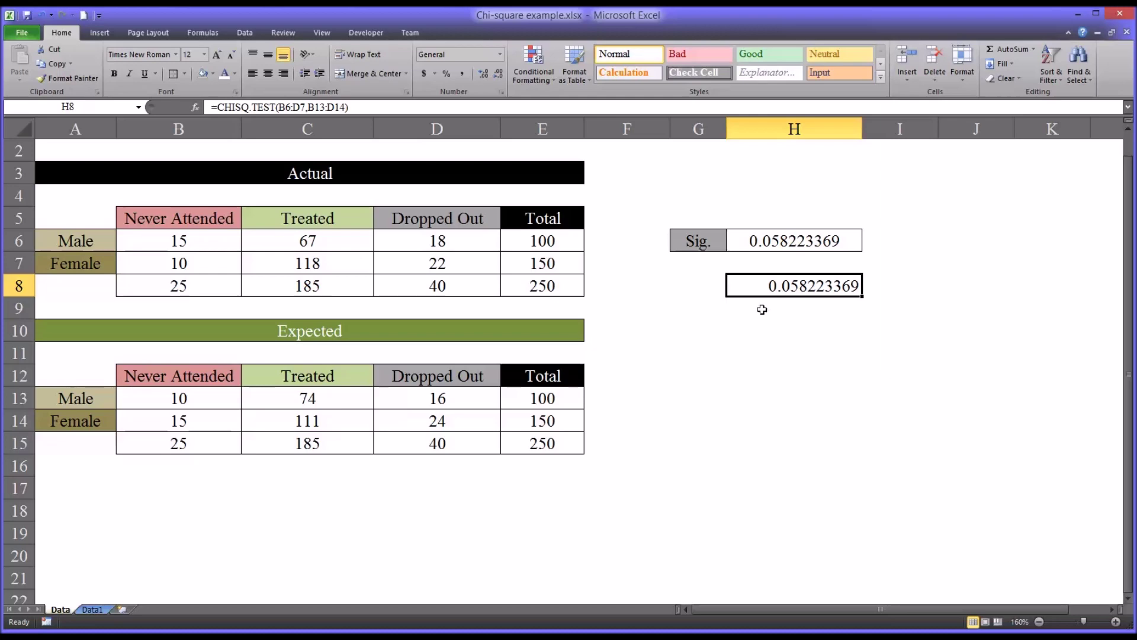
click(758, 314)
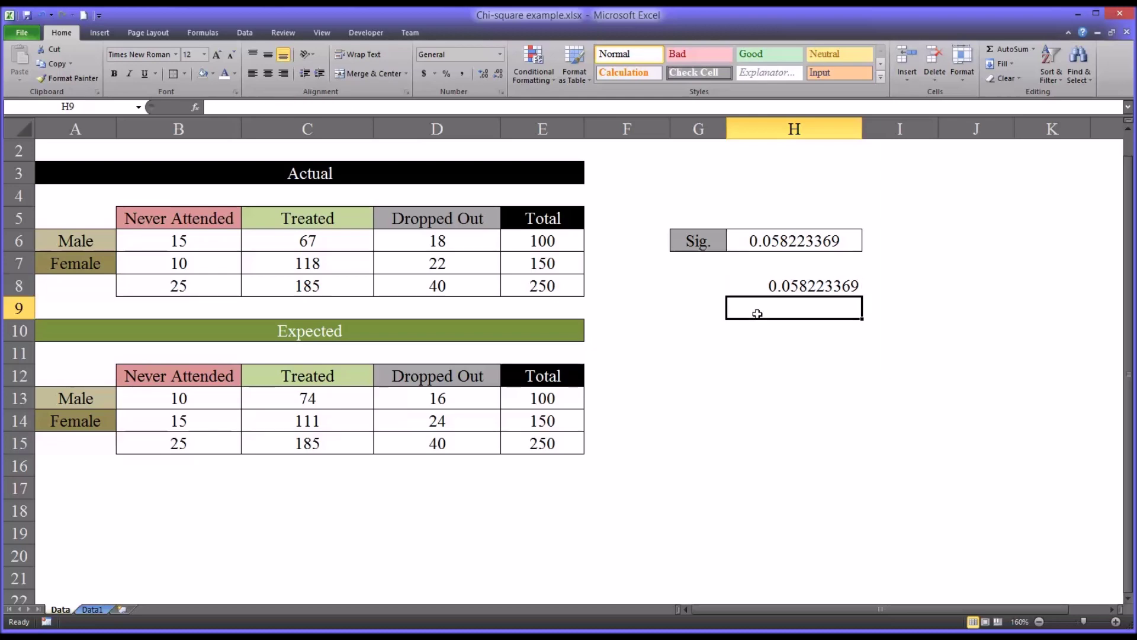
click(755, 291)
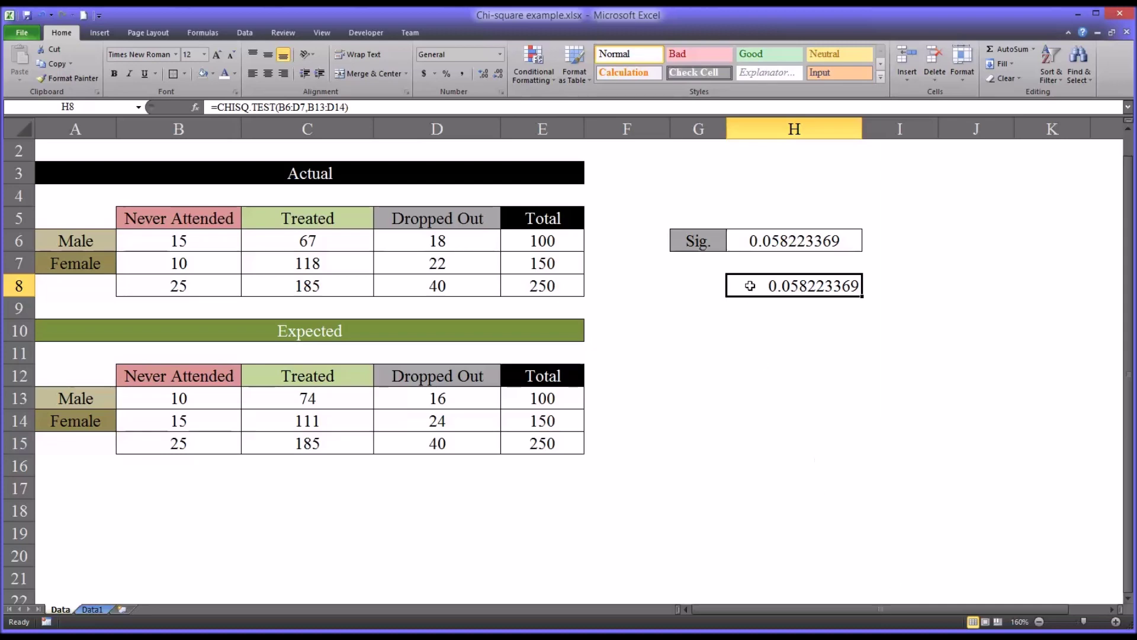
- Clear the CHISQ.TEST check formula from H8 and move to the Data1 sheet
key(Delete)
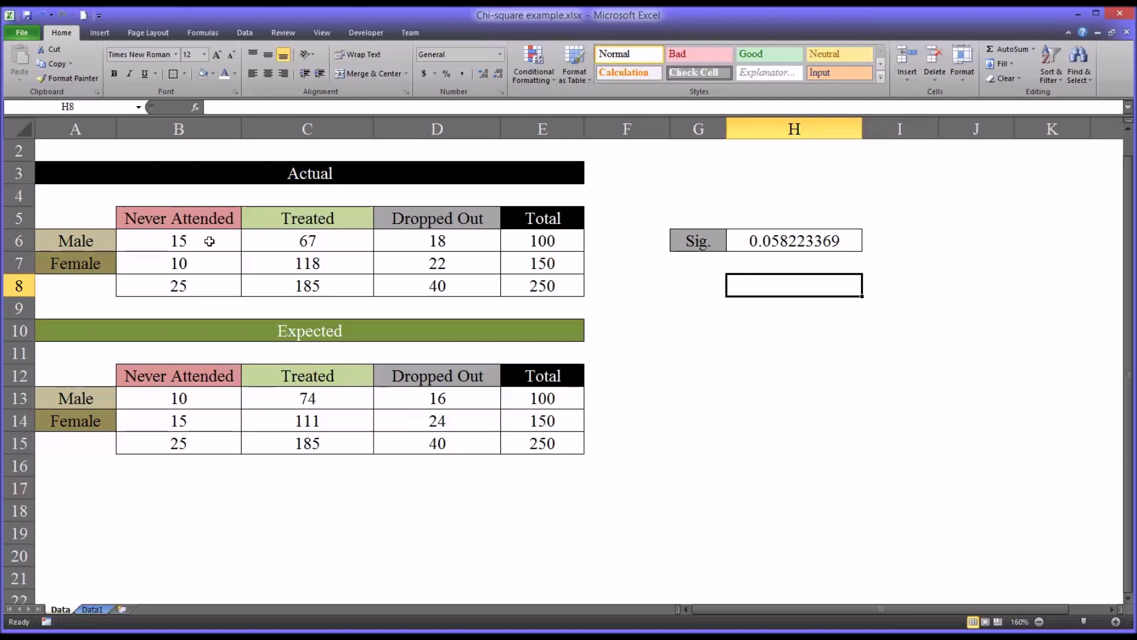
click(92, 610)
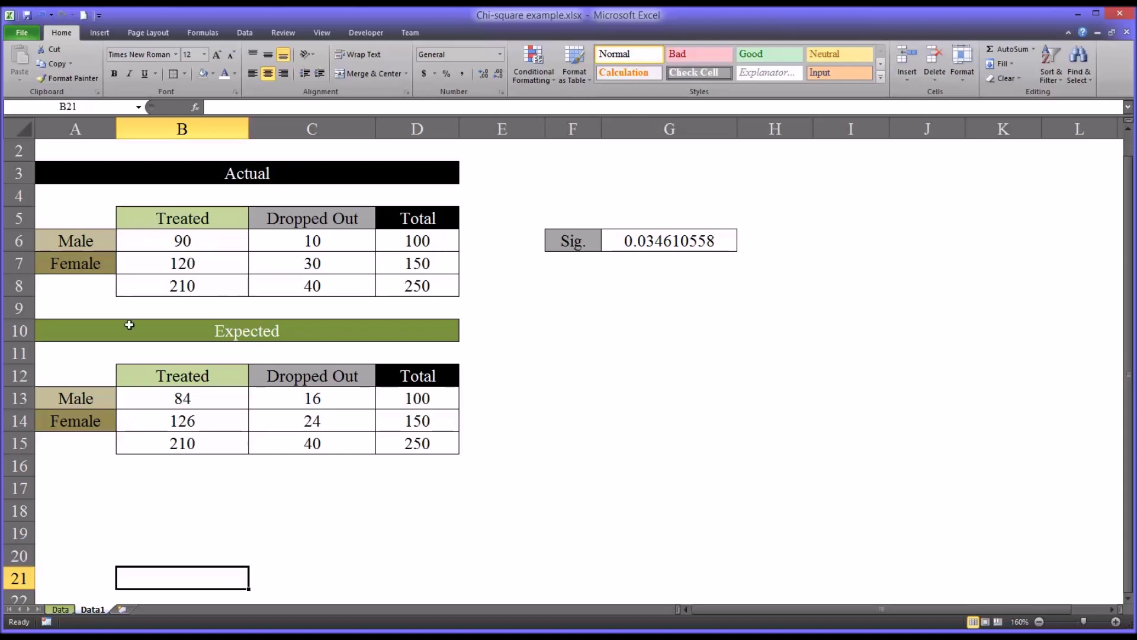
- On Data1, inspect the Treated/Dropped Out headers and Actual counts 90, 10, 120, 30 in B6:C7
click(61, 609)
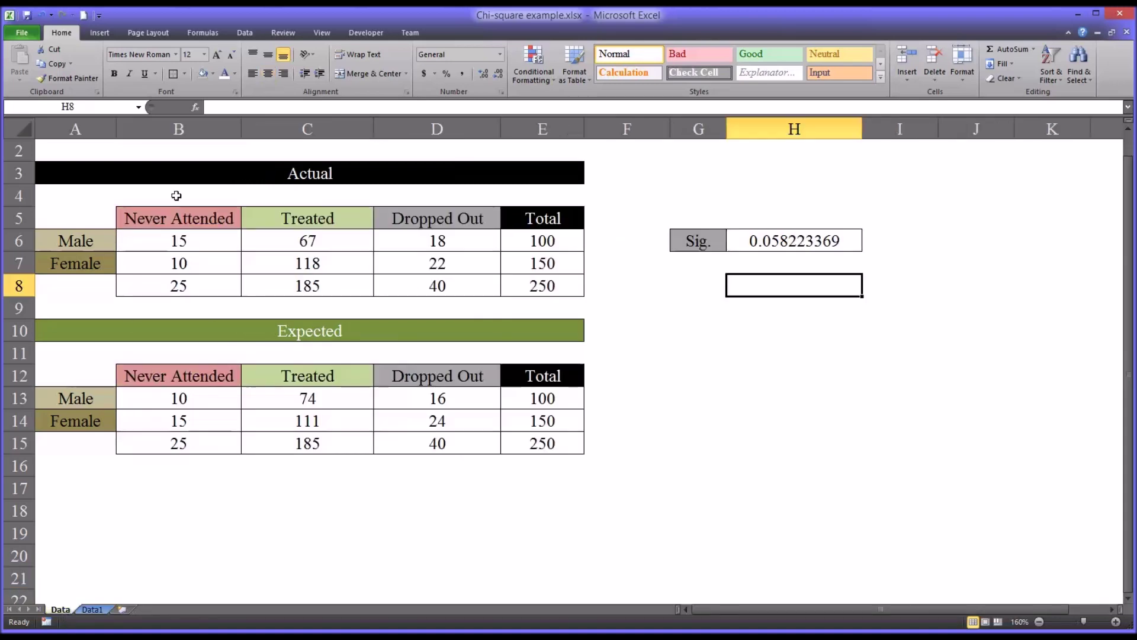
click(92, 609)
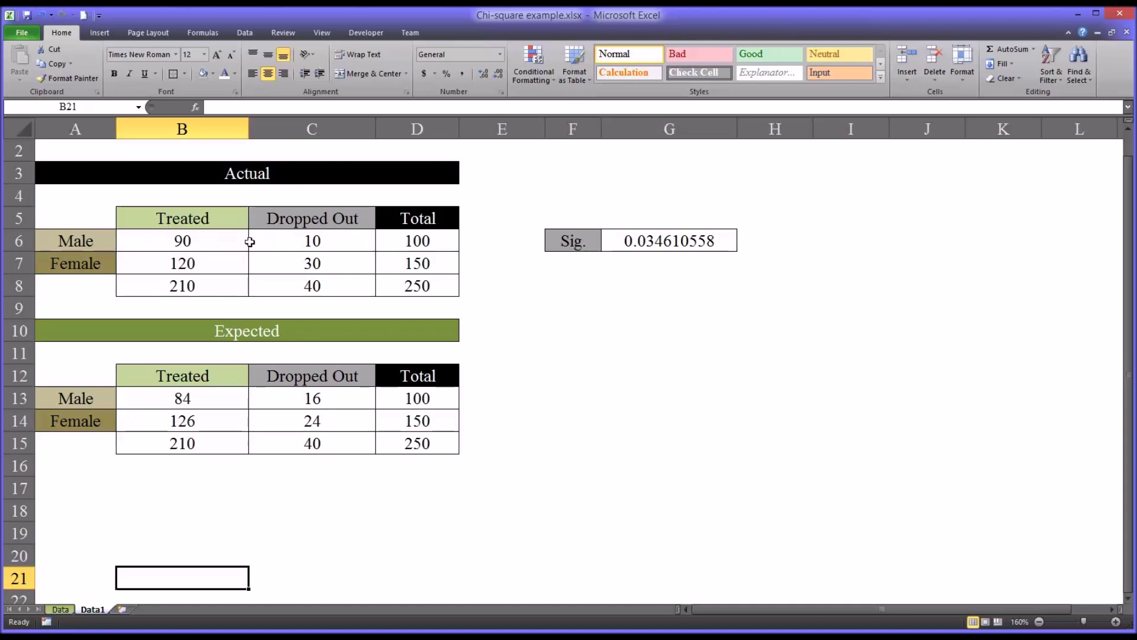
click(157, 221)
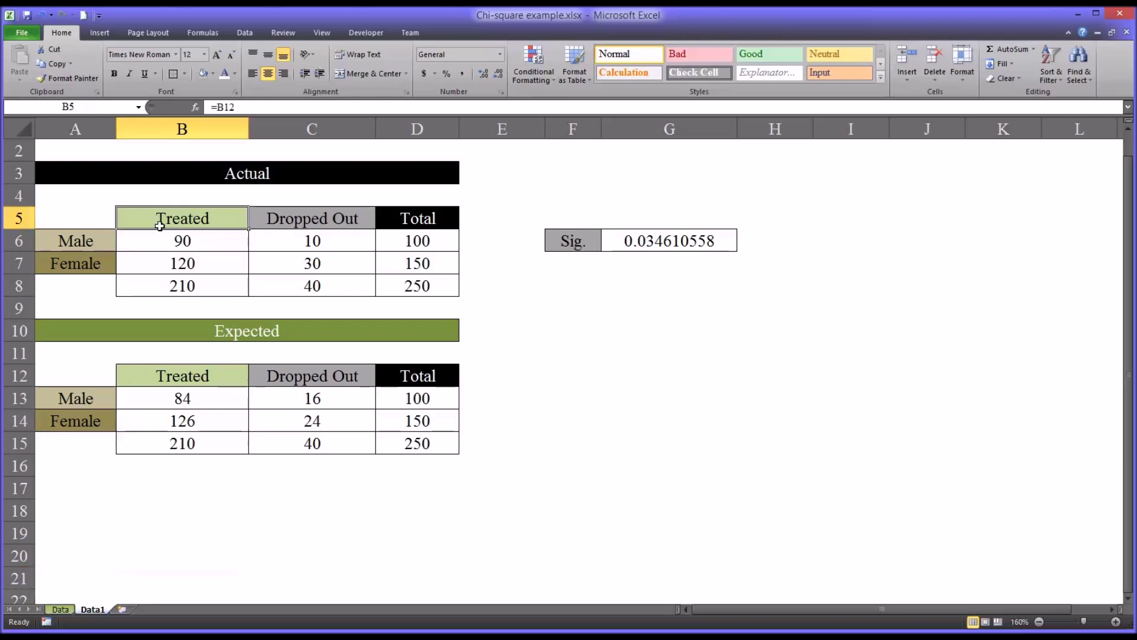
click(270, 224)
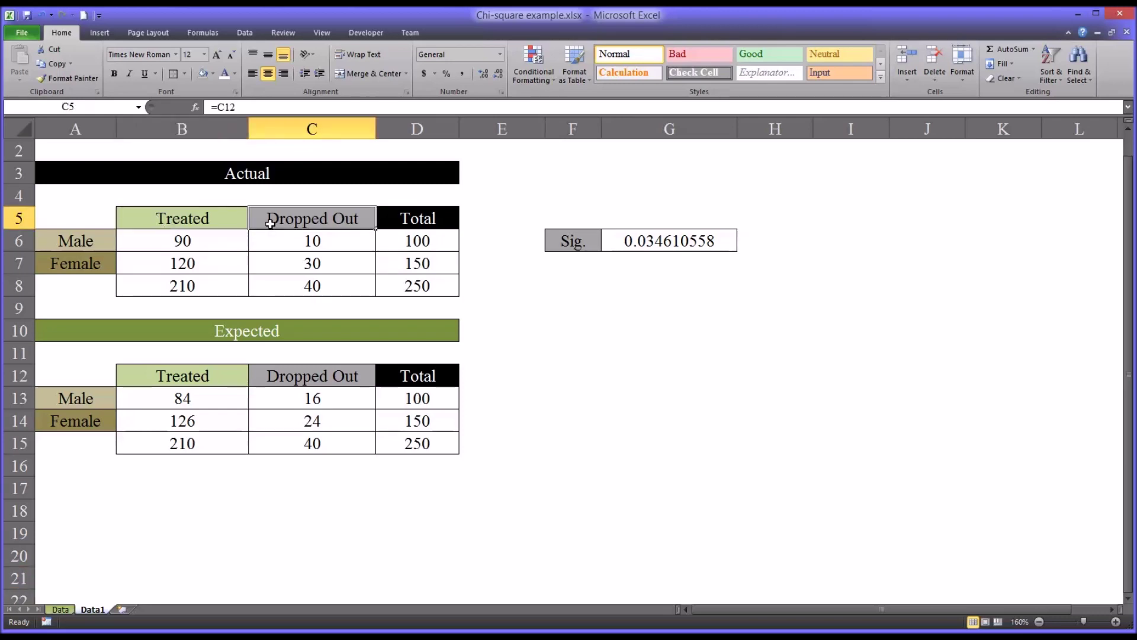
click(196, 241)
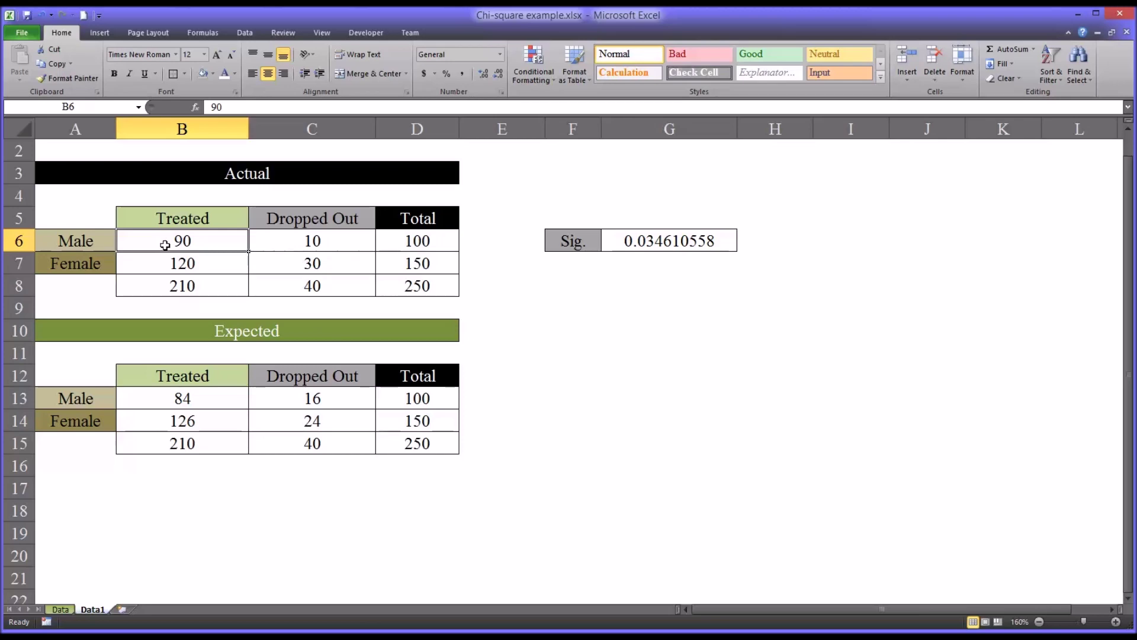
click(167, 263)
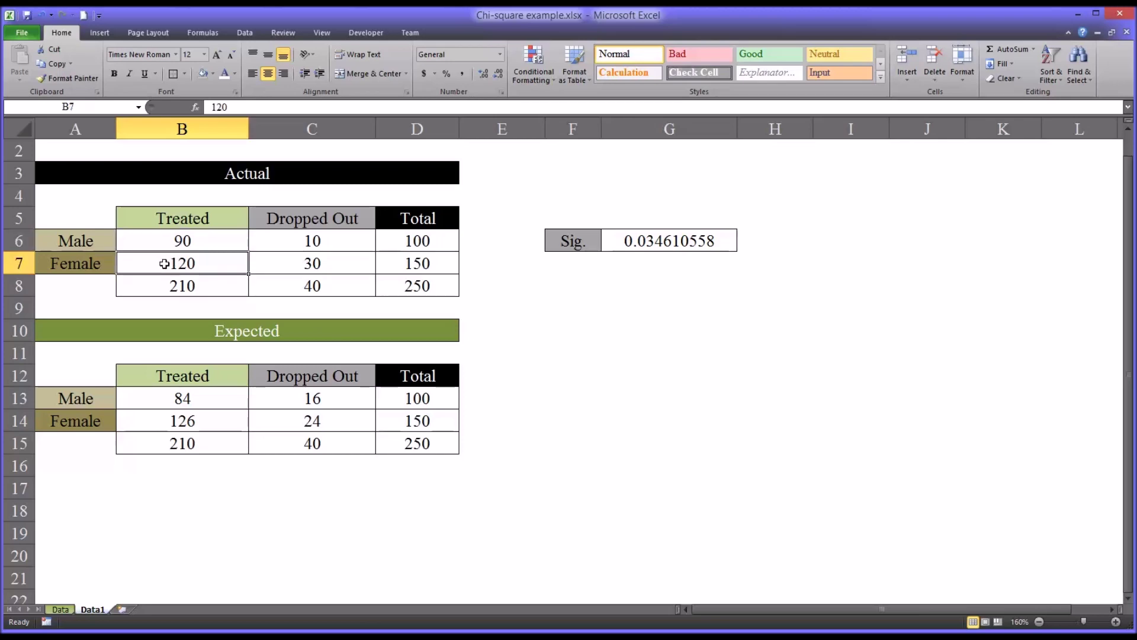
click(284, 244)
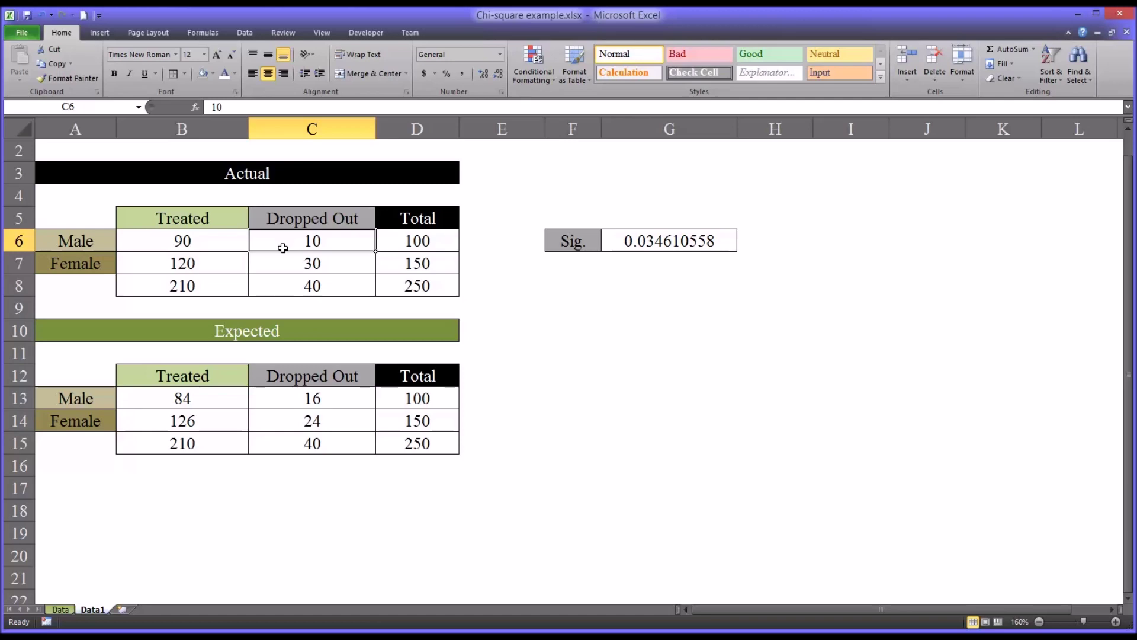
click(285, 267)
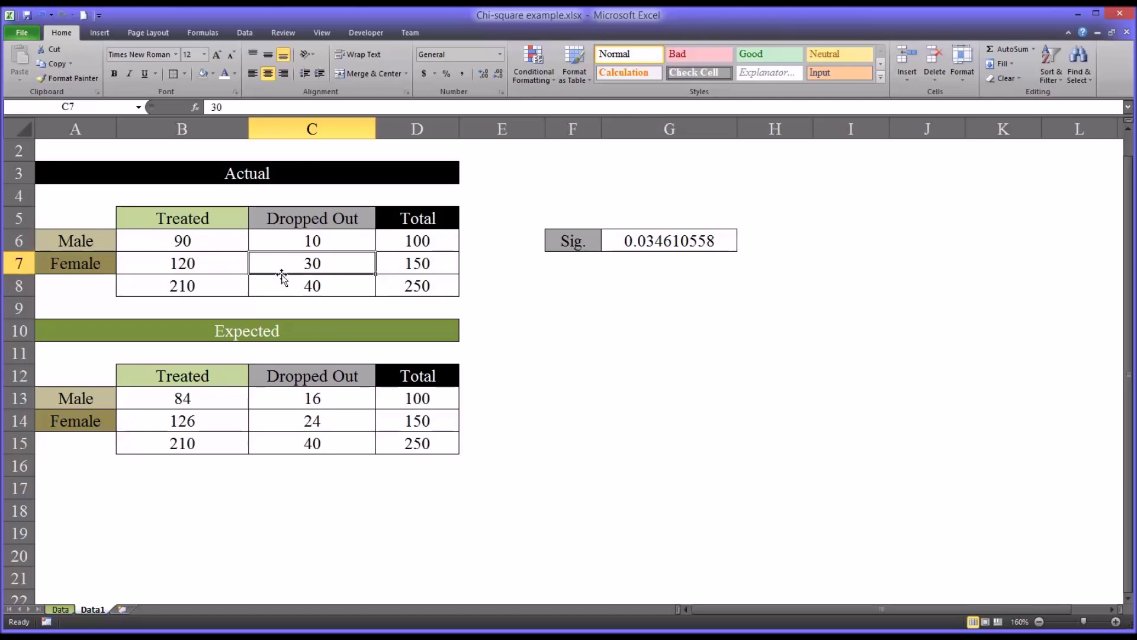
drag(208, 402, 267, 419)
click(216, 401)
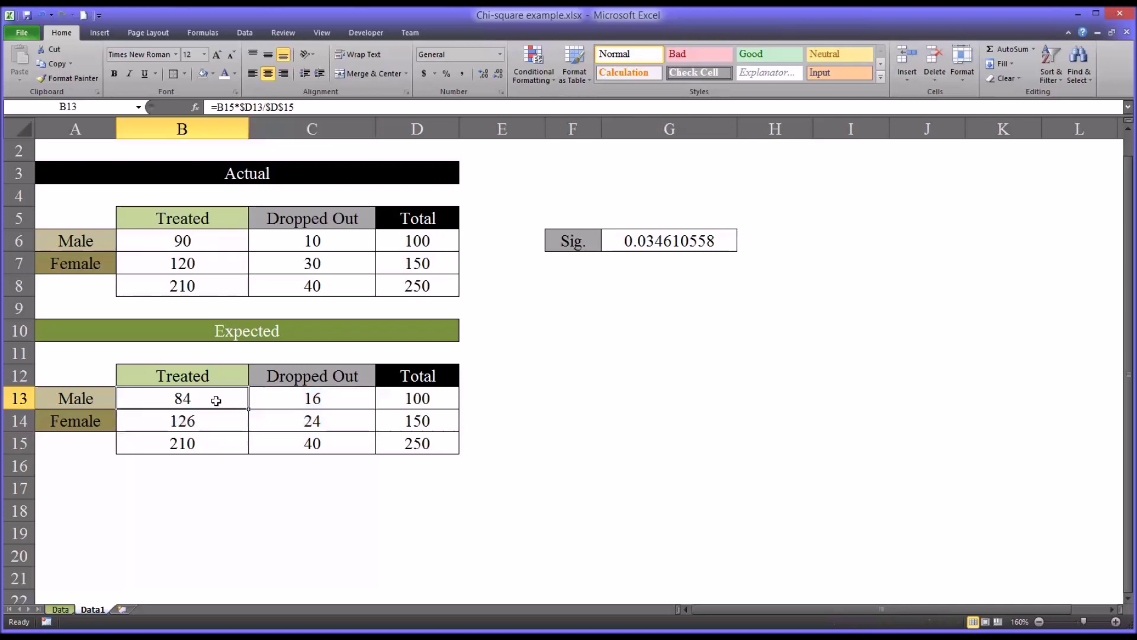
key(Delete)
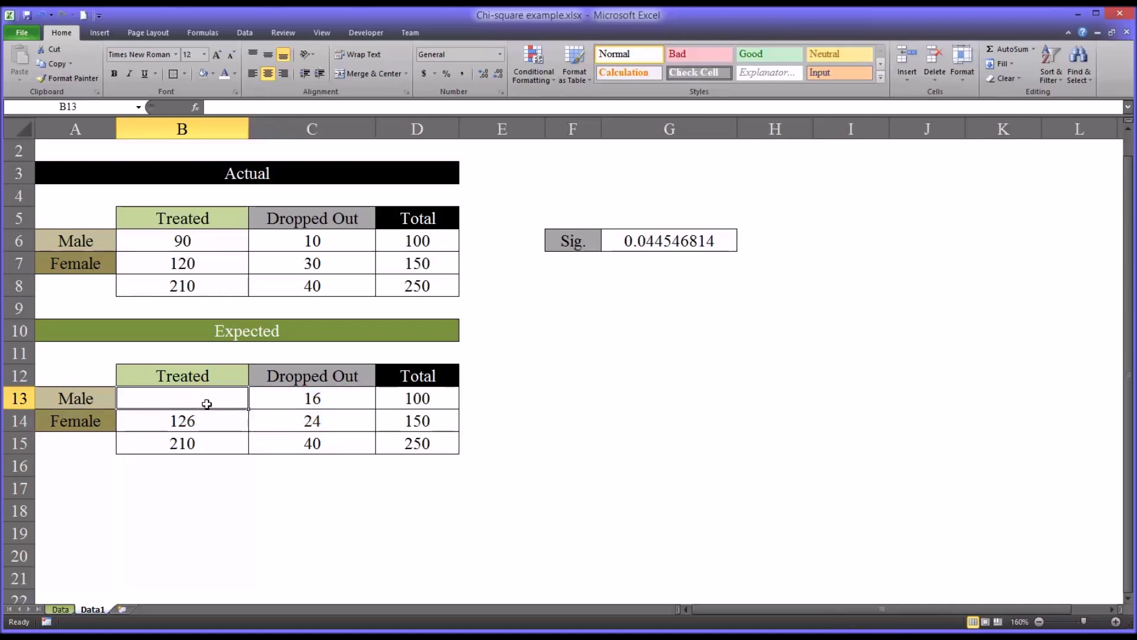
text(=)
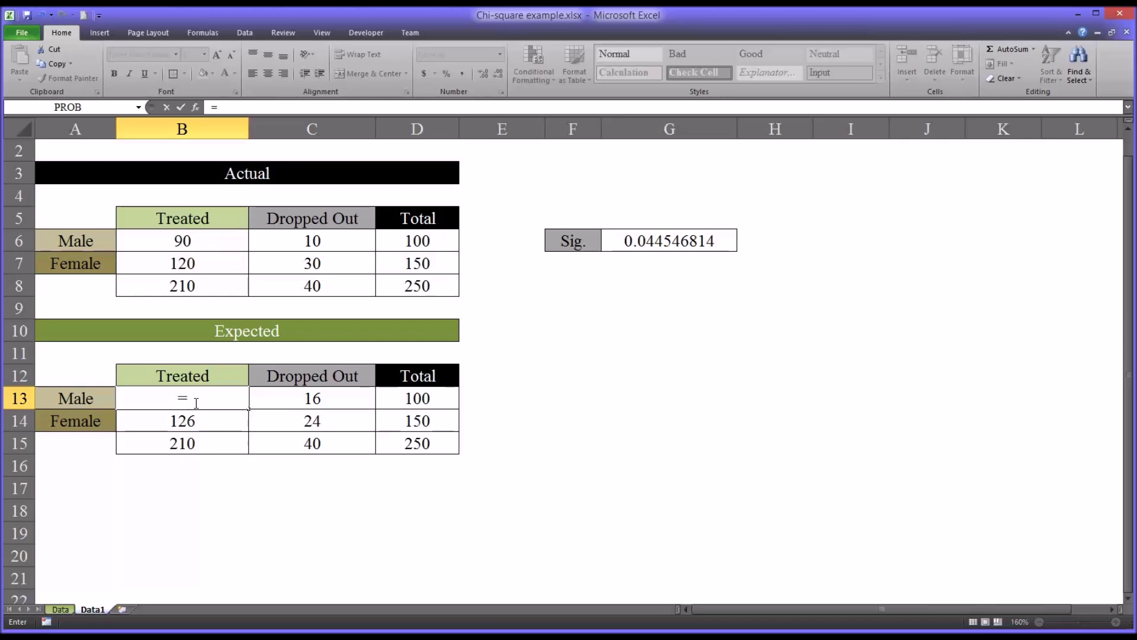
click(185, 448)
text(*)
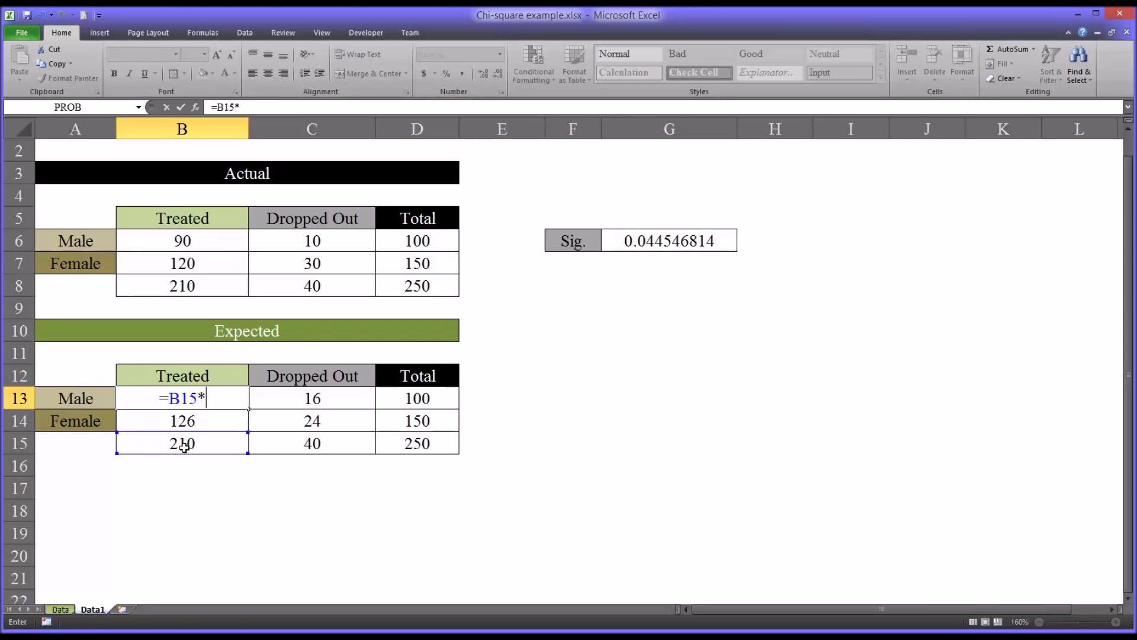
click(405, 400)
text(/)
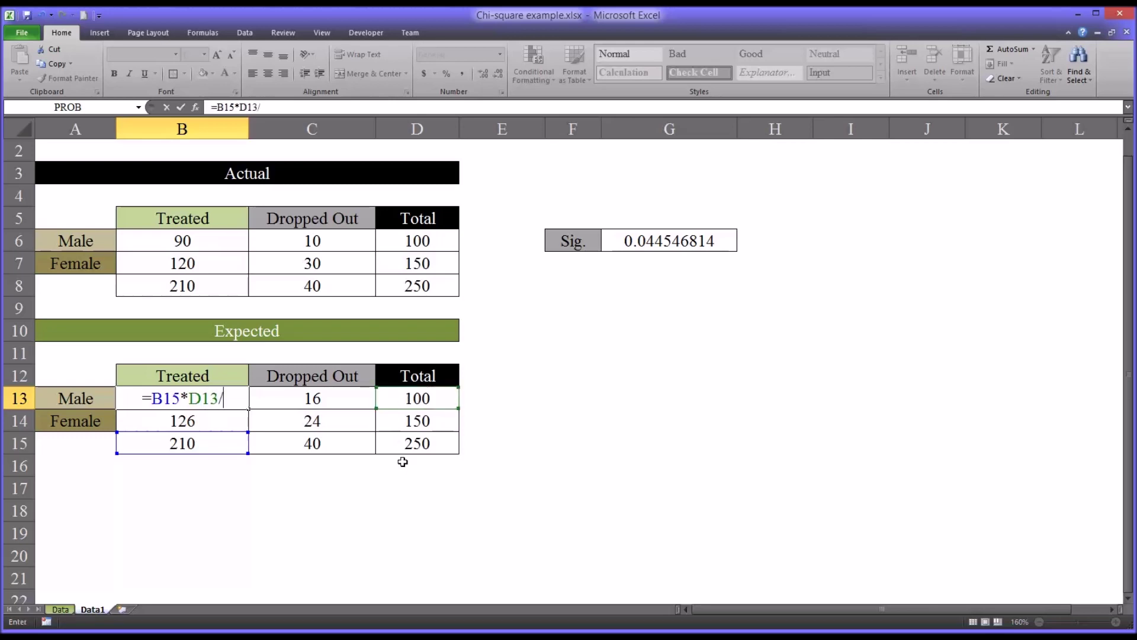
click(402, 443)
key(Return)
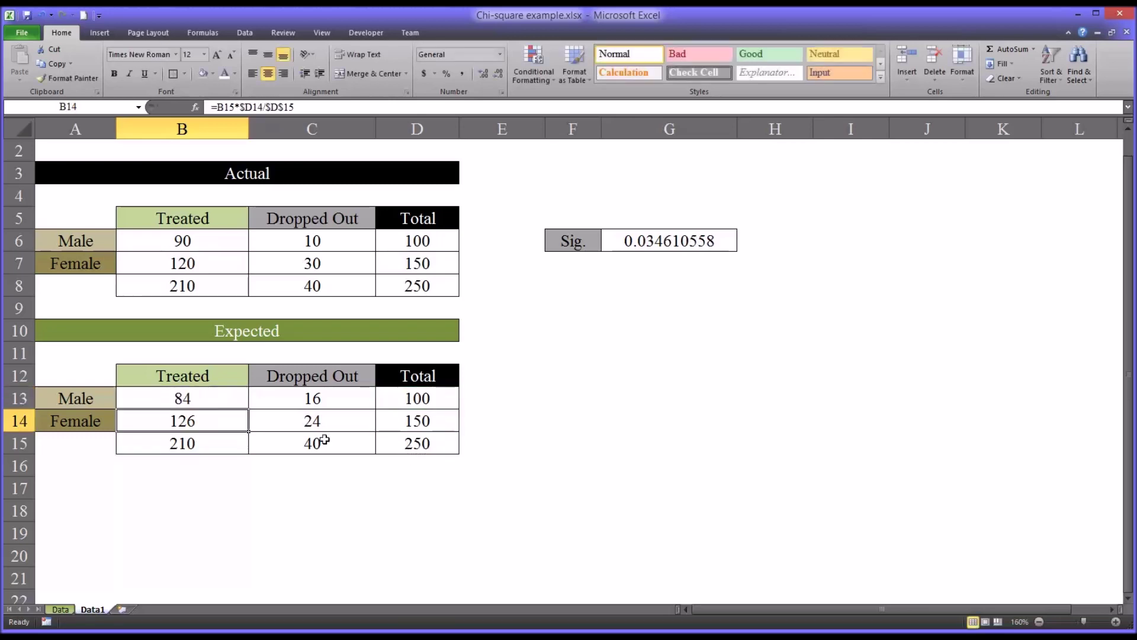
click(221, 402)
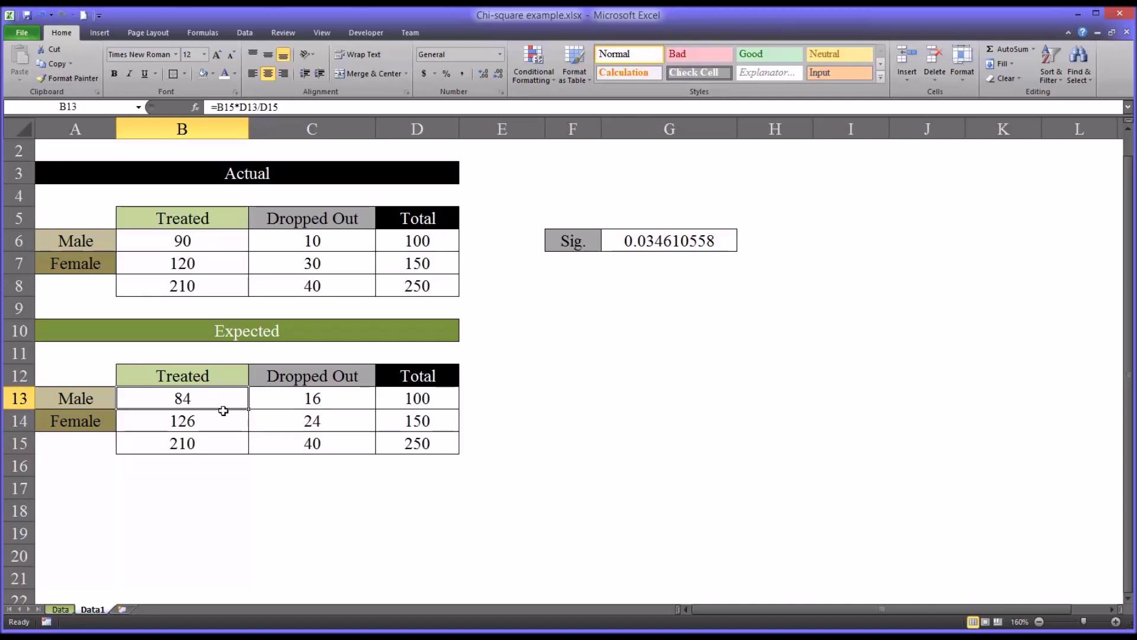
click(223, 422)
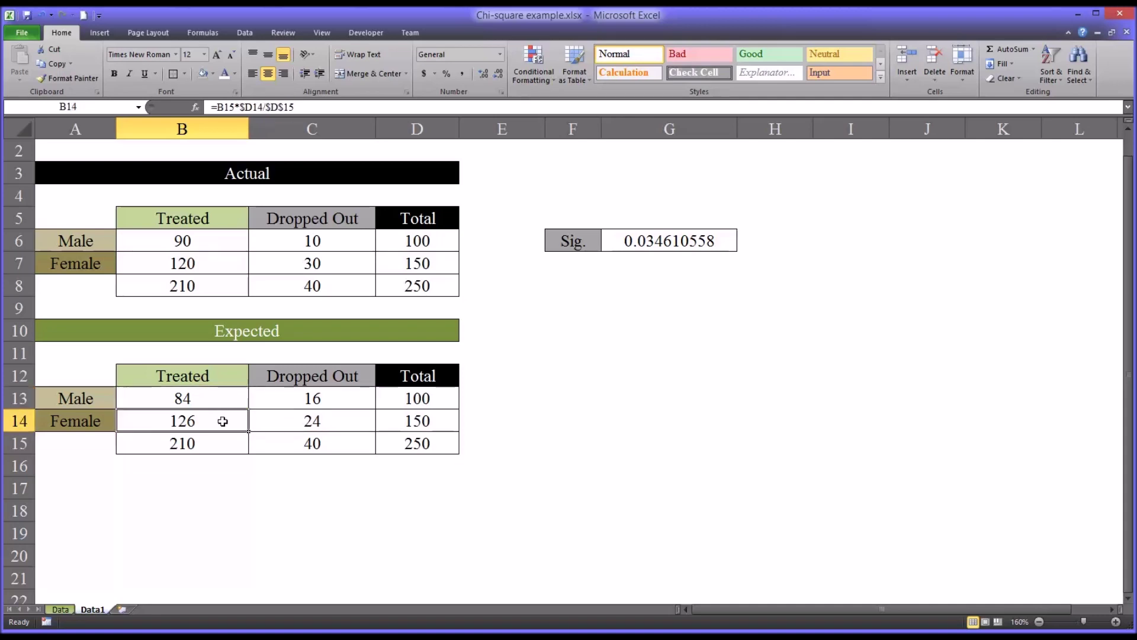
click(267, 398)
click(275, 421)
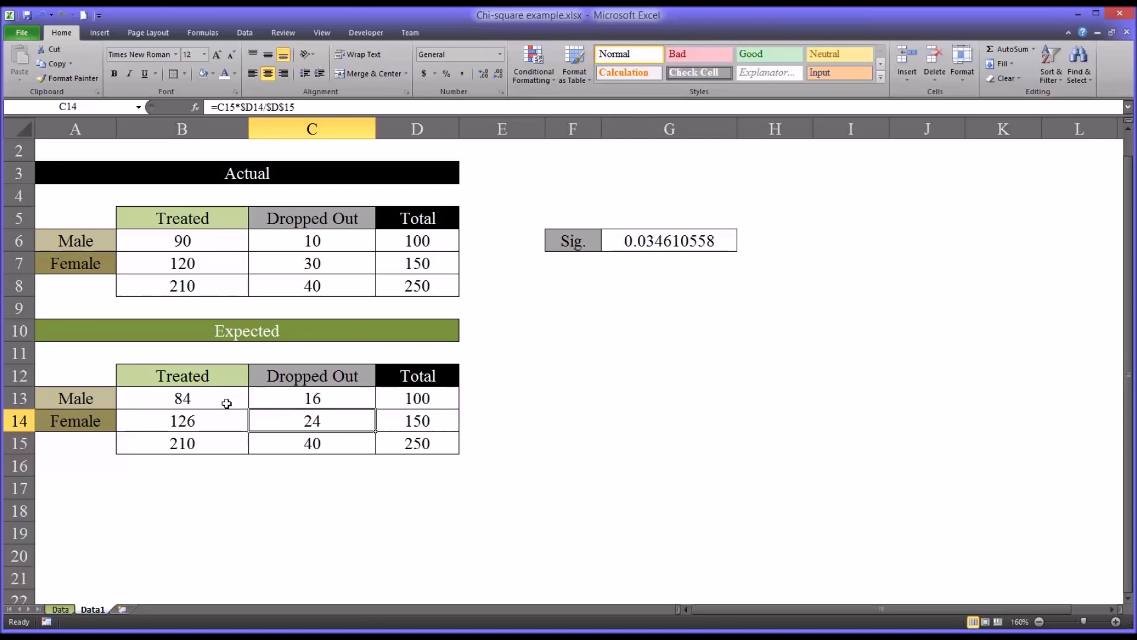
drag(227, 403, 269, 417)
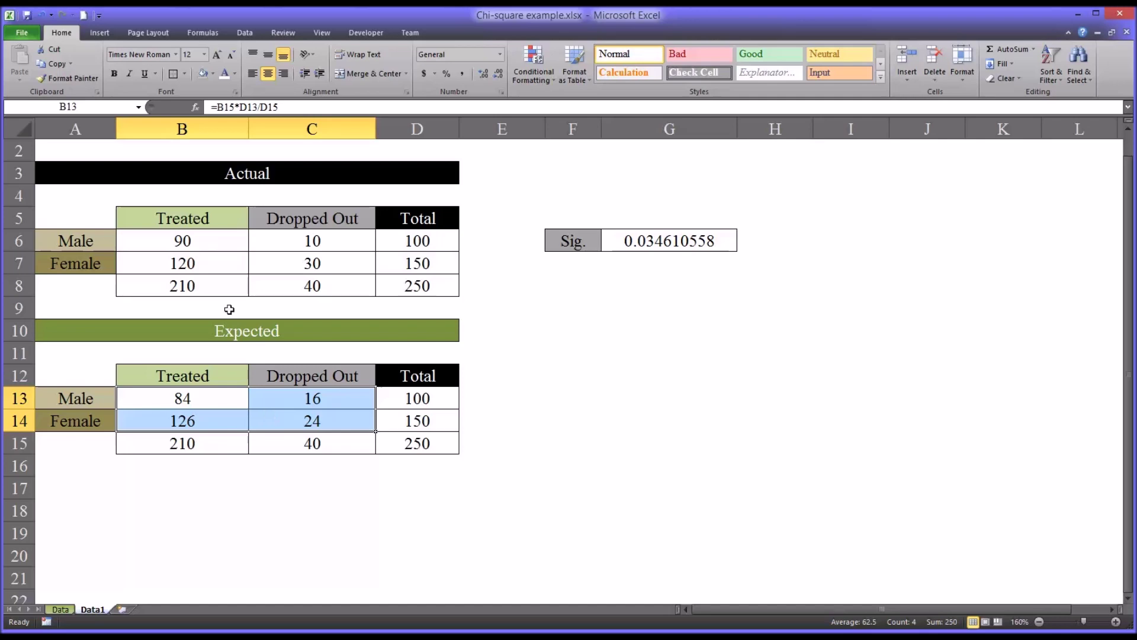
drag(208, 248, 297, 269)
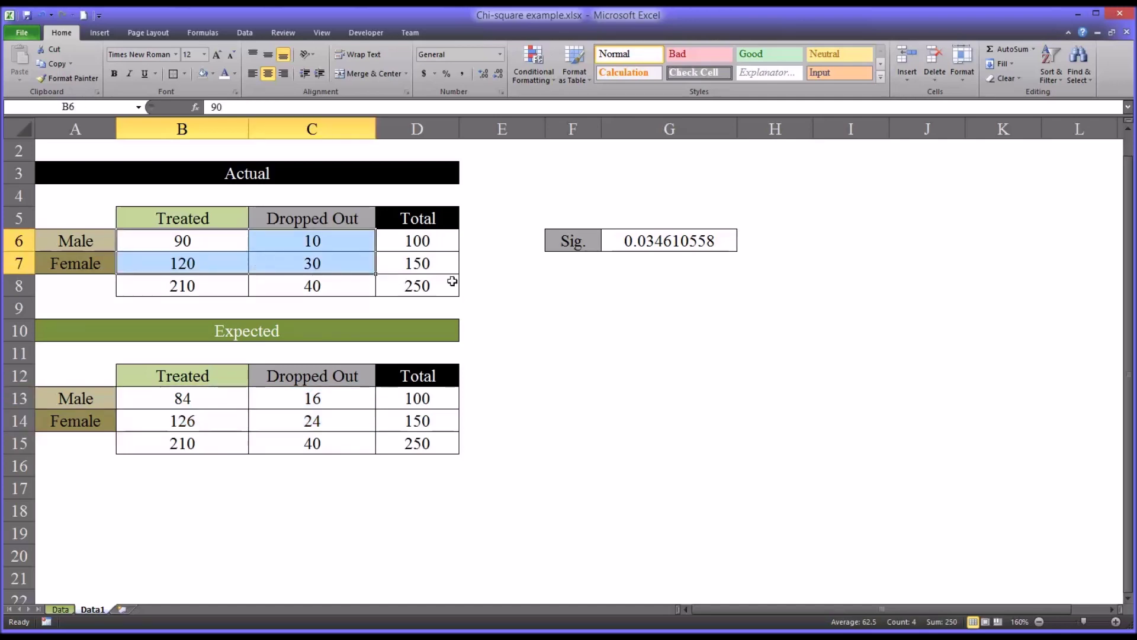
click(646, 277)
text(=chi)
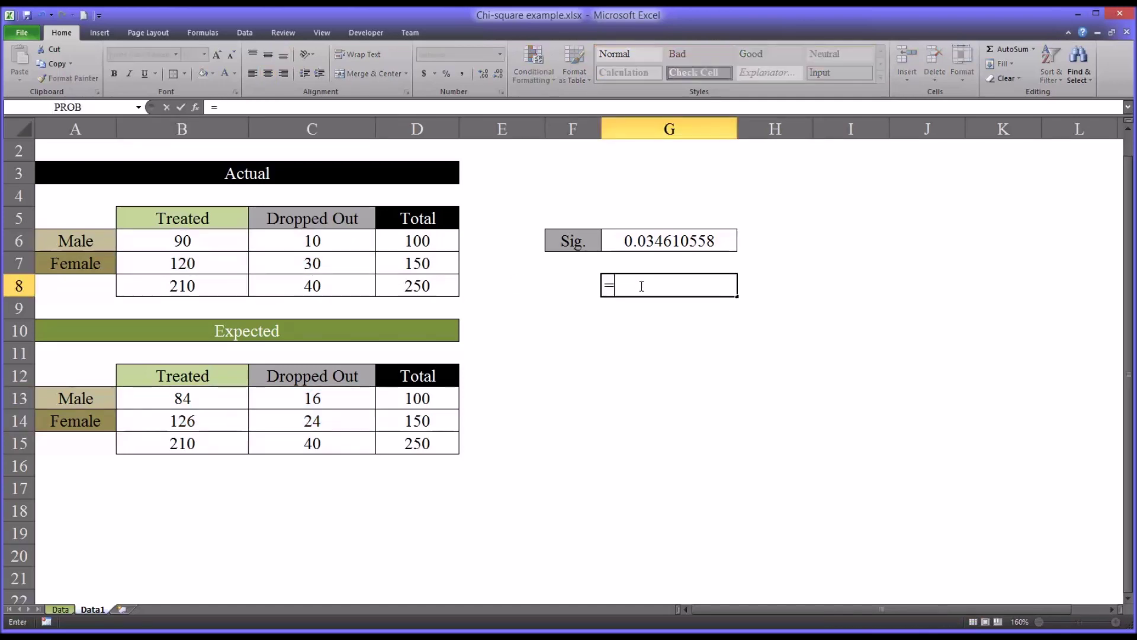
key(Down)
key(Down)
key(Down)
key(Down)
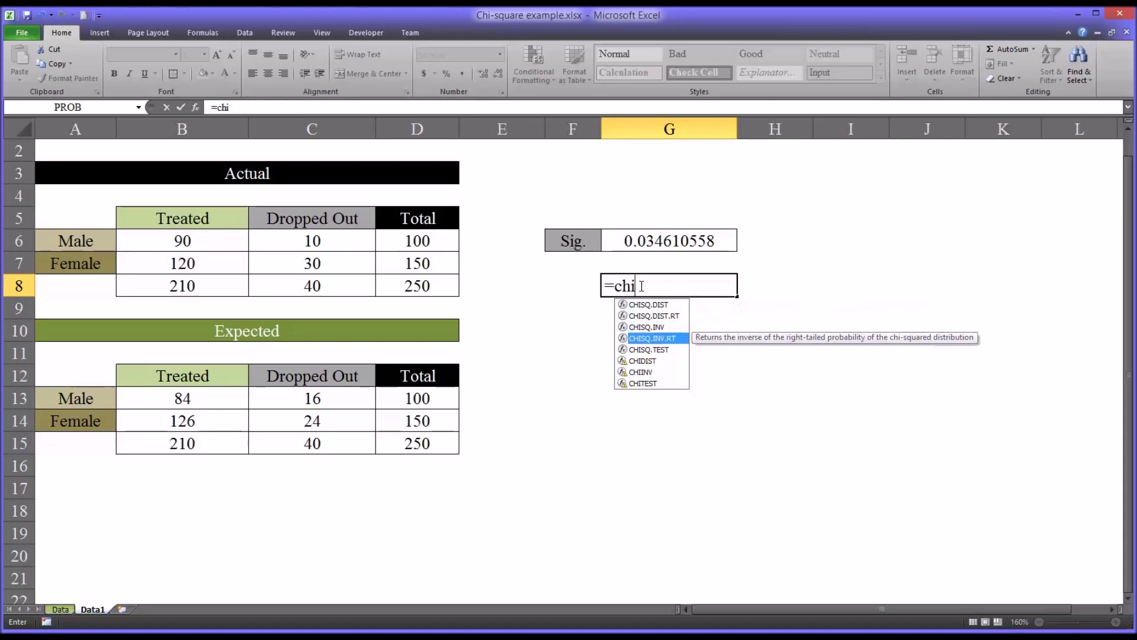
key(Tab)
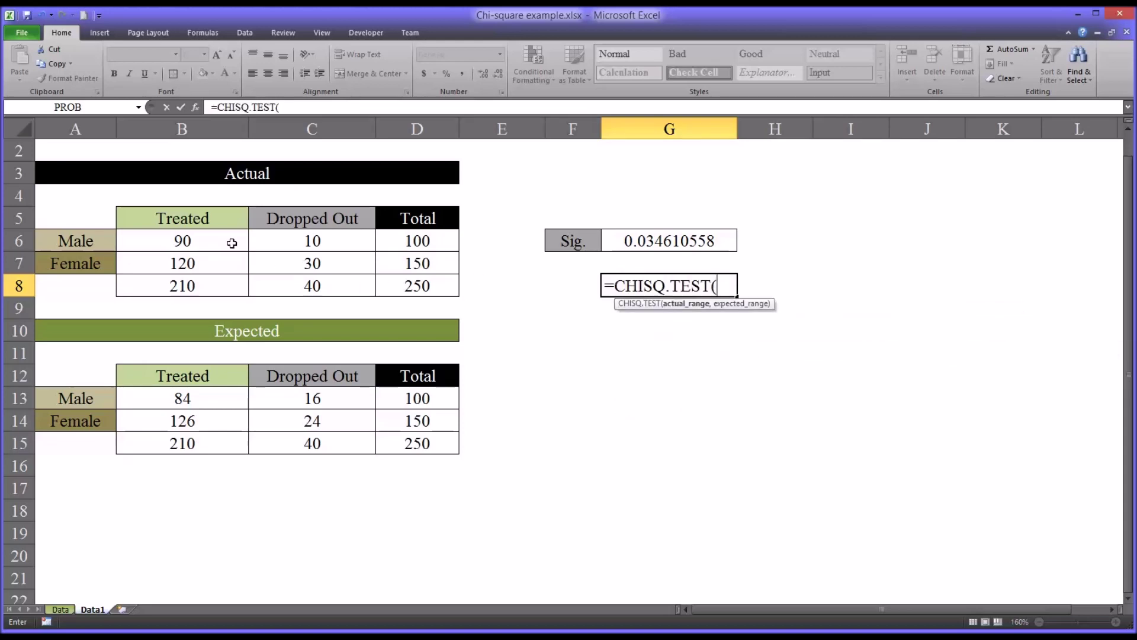
drag(232, 243, 274, 255)
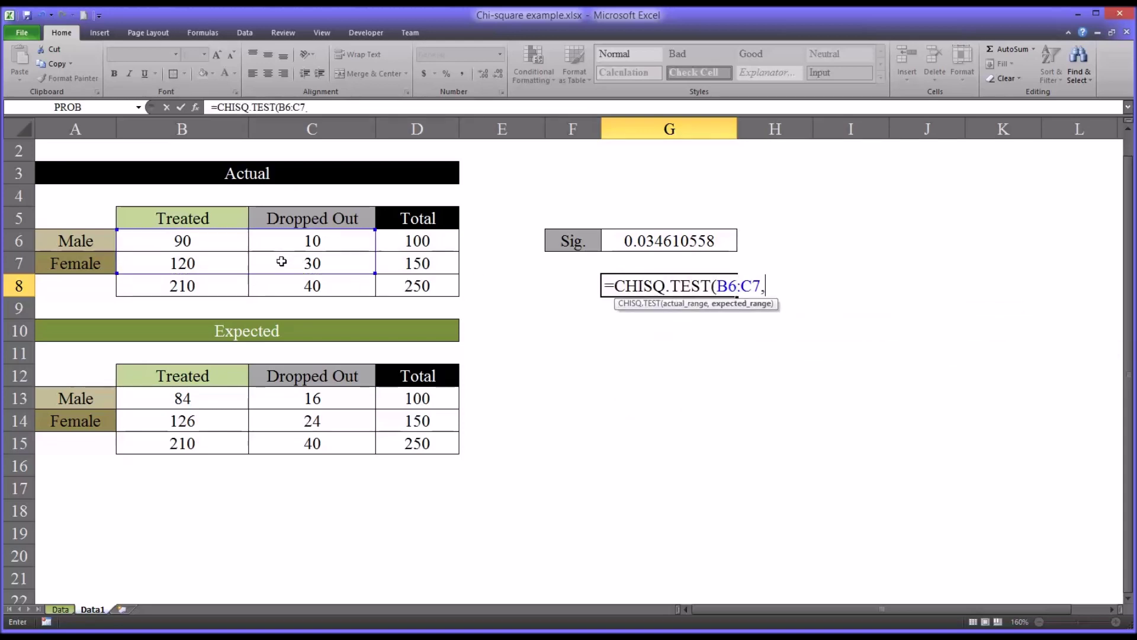
drag(192, 399, 319, 414)
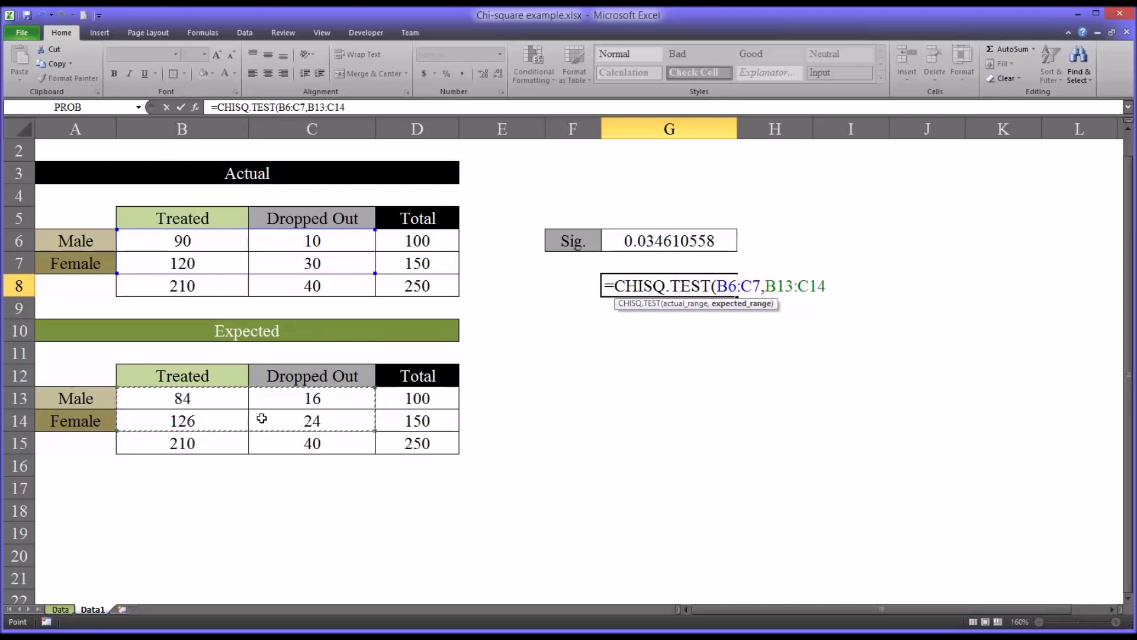
key(Return)
click(632, 291)
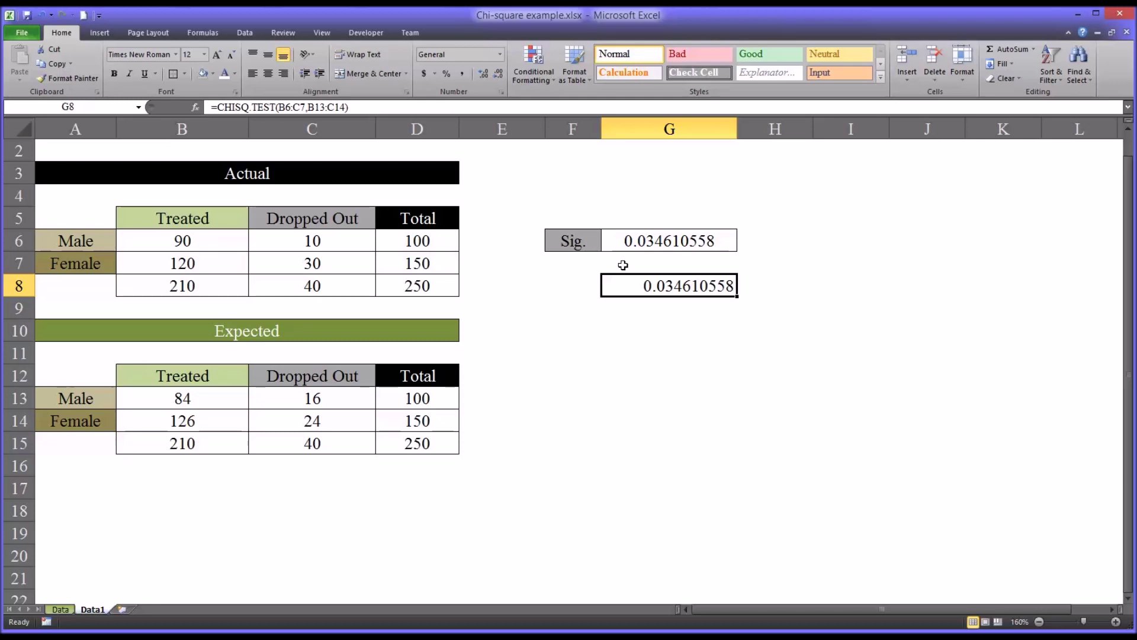
key(Delete)
click(629, 243)
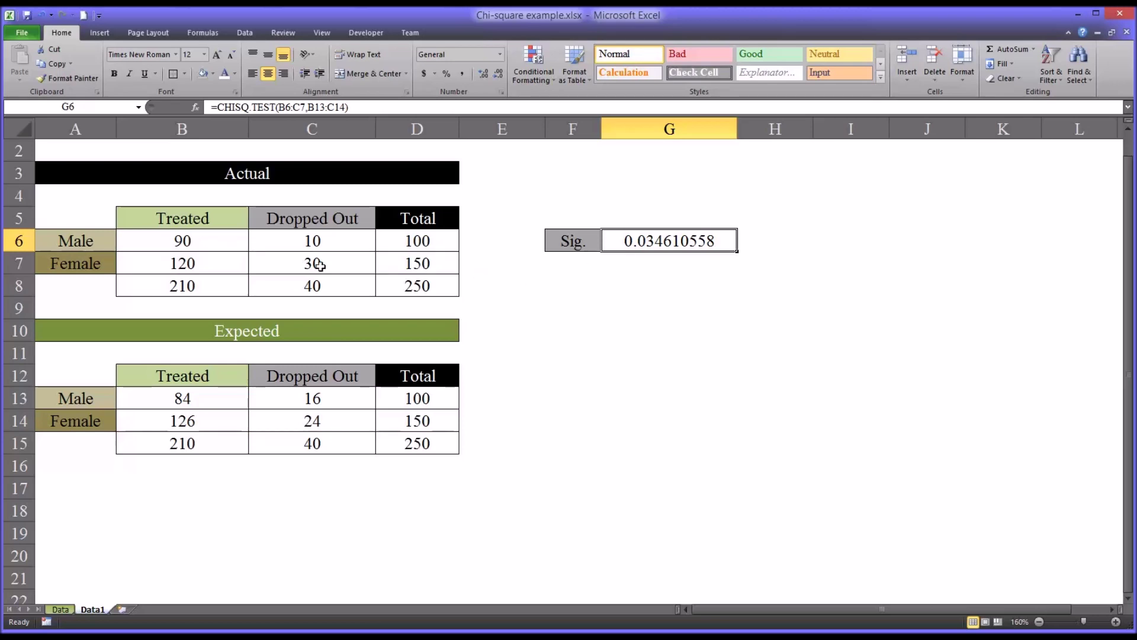
drag(187, 242, 285, 259)
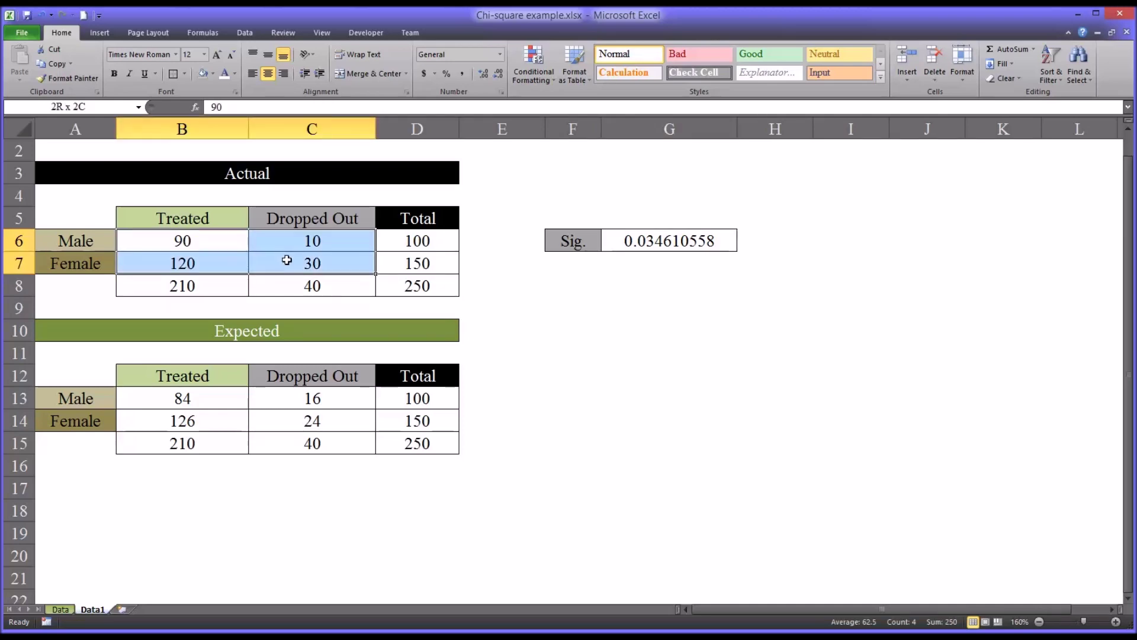
drag(287, 260, 288, 264)
drag(215, 398, 279, 414)
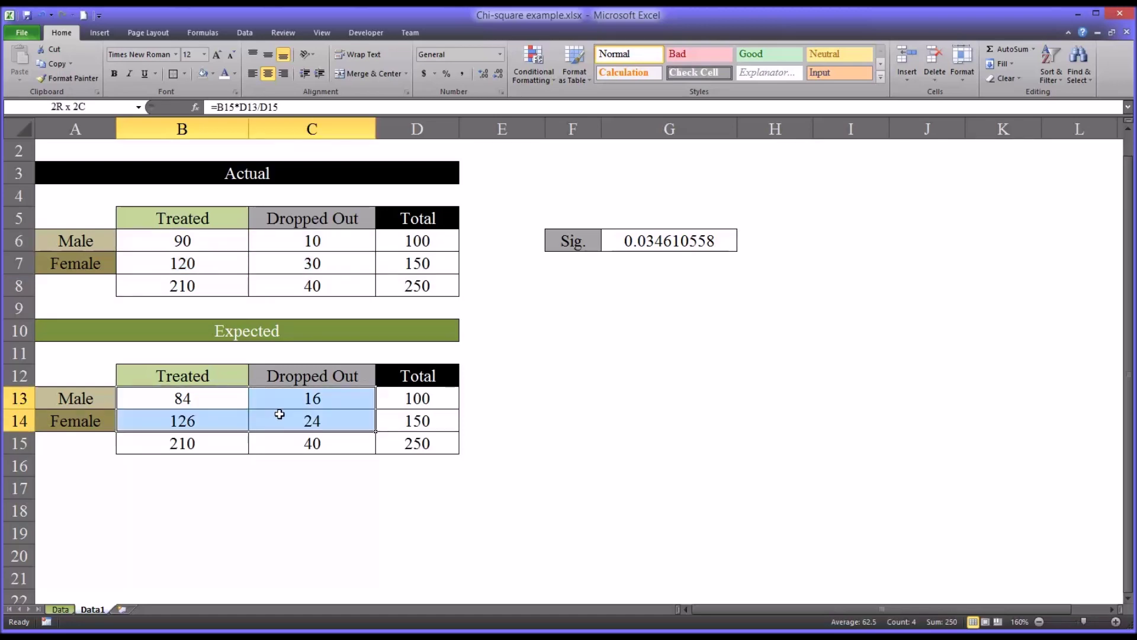
drag(280, 414, 280, 414)
click(573, 398)
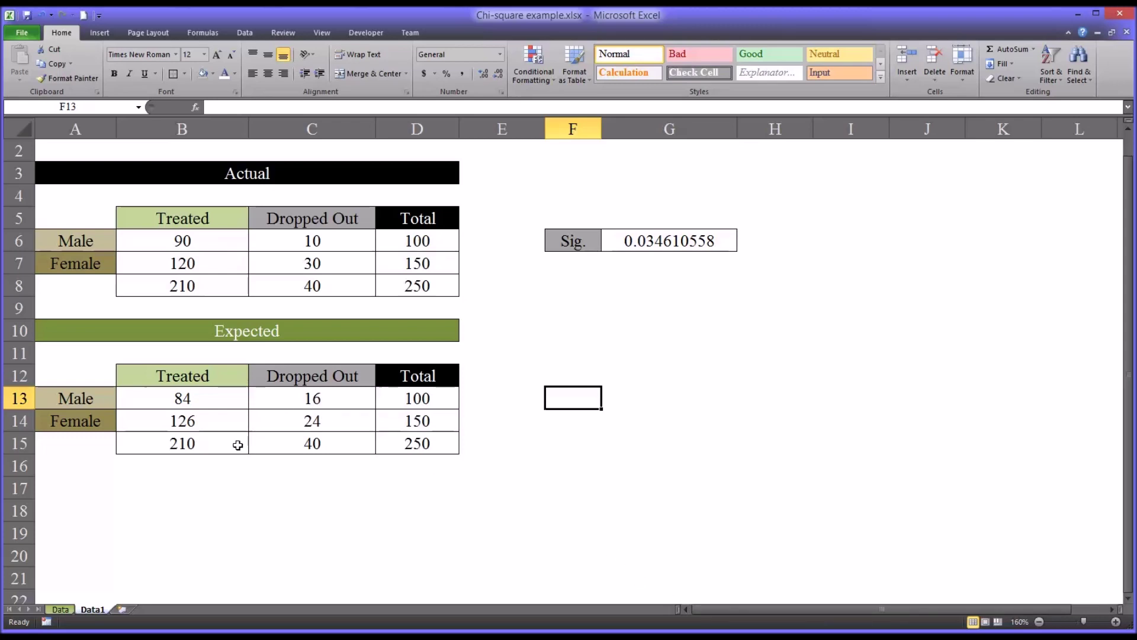
click(60, 609)
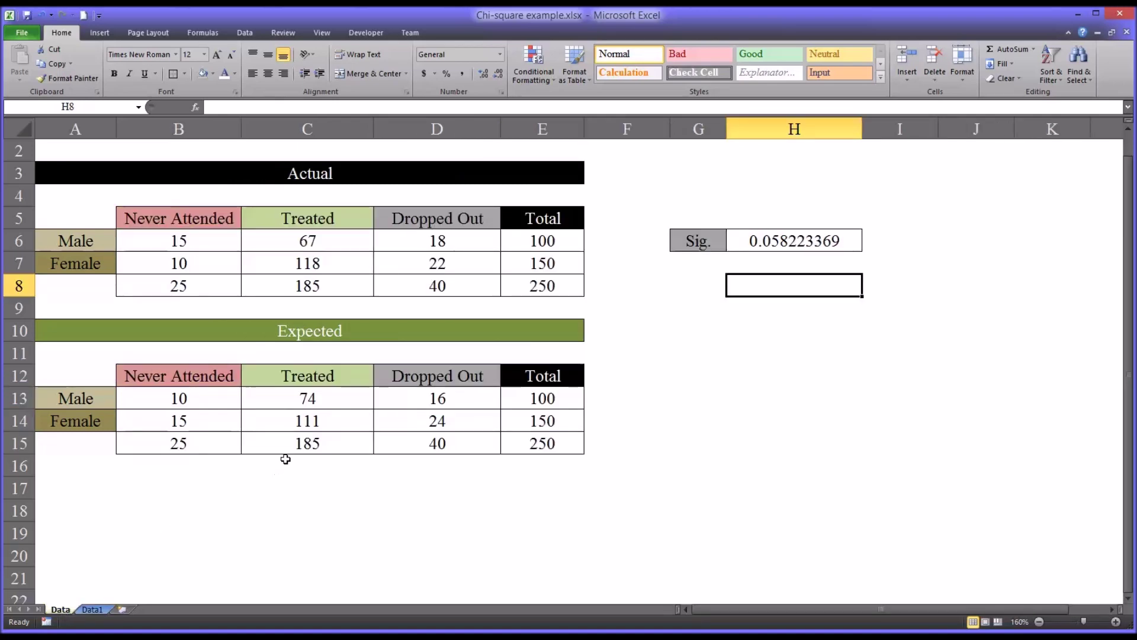
drag(215, 243, 379, 259)
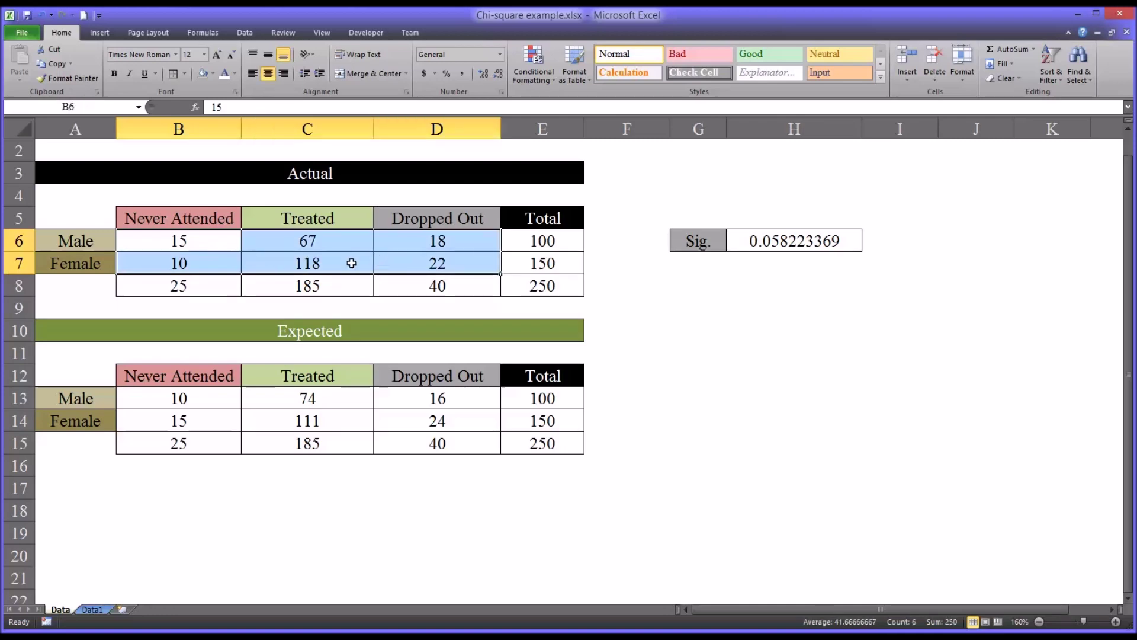
click(218, 265)
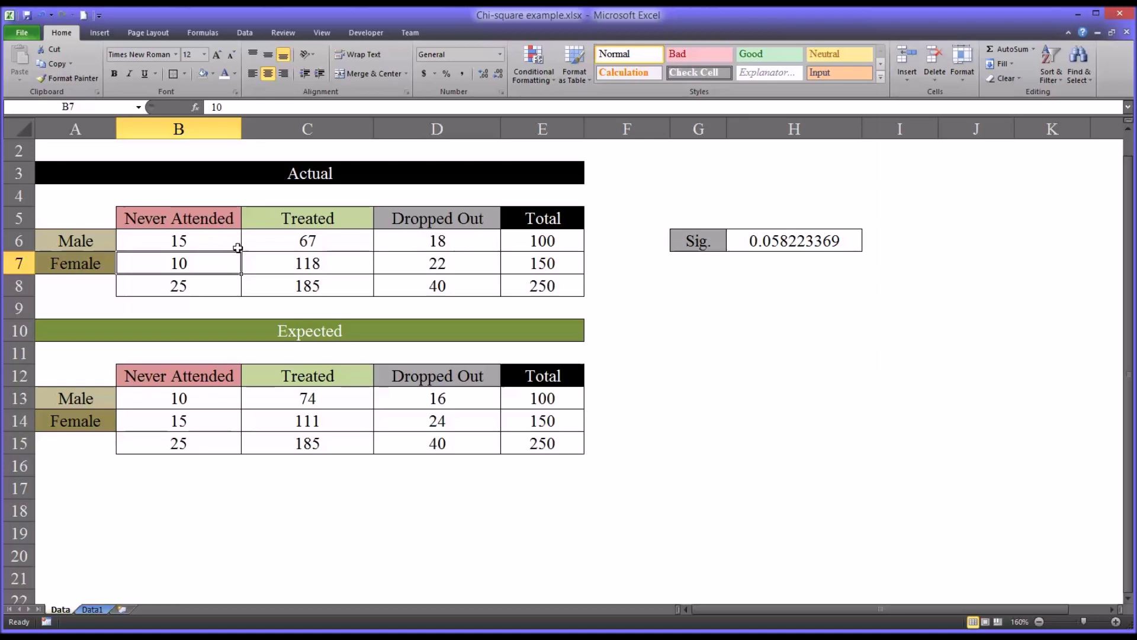
click(502, 269)
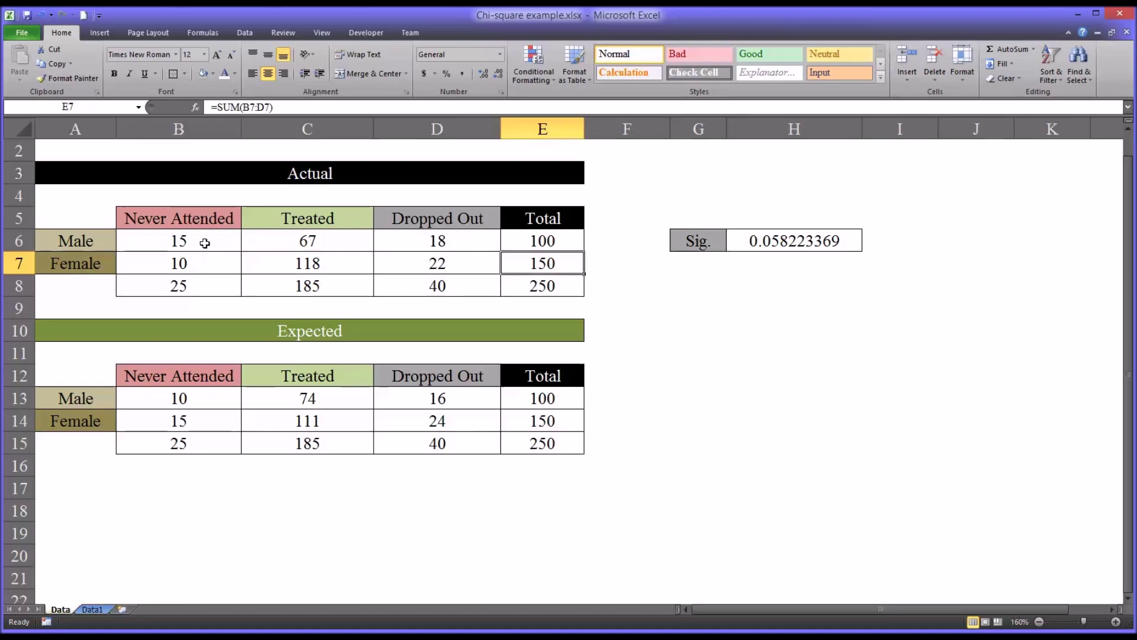
drag(204, 243, 391, 262)
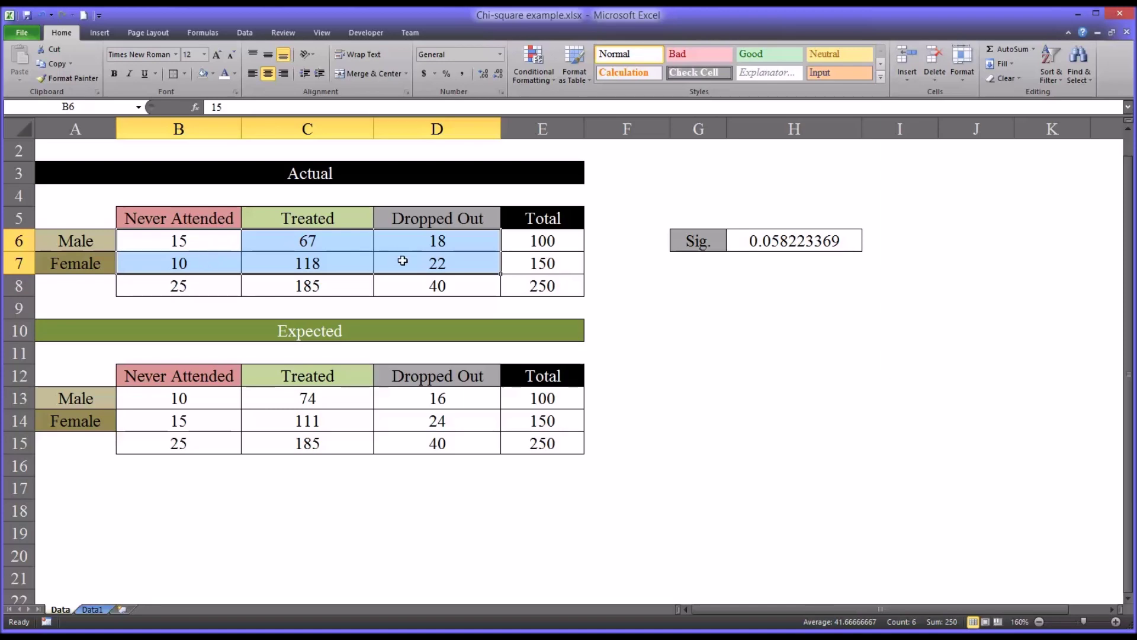
drag(217, 401, 394, 417)
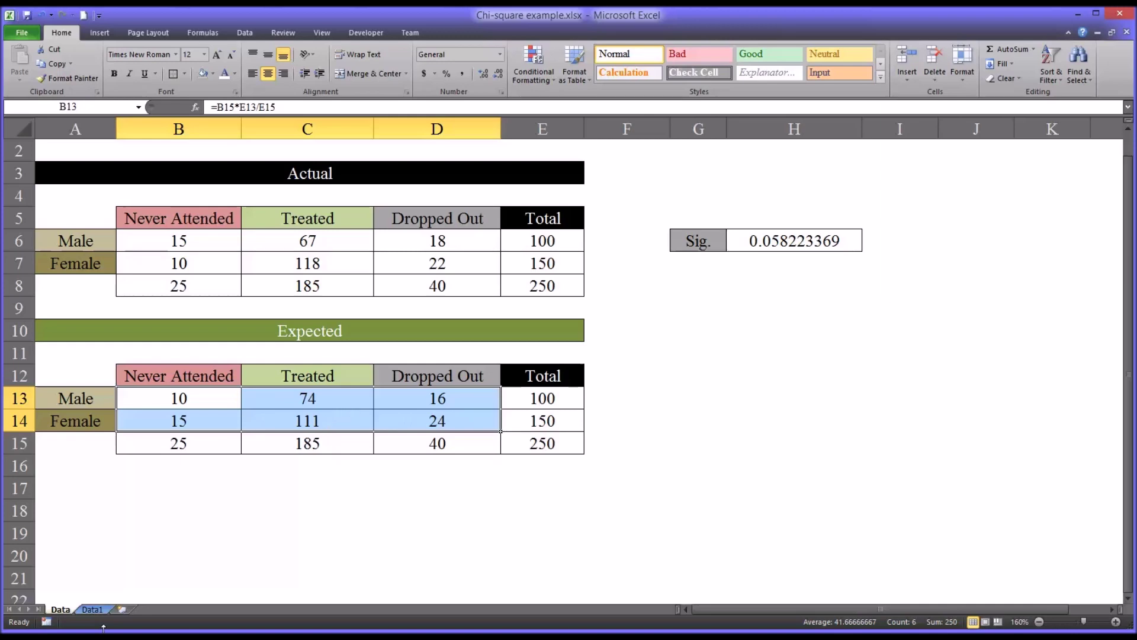
click(91, 609)
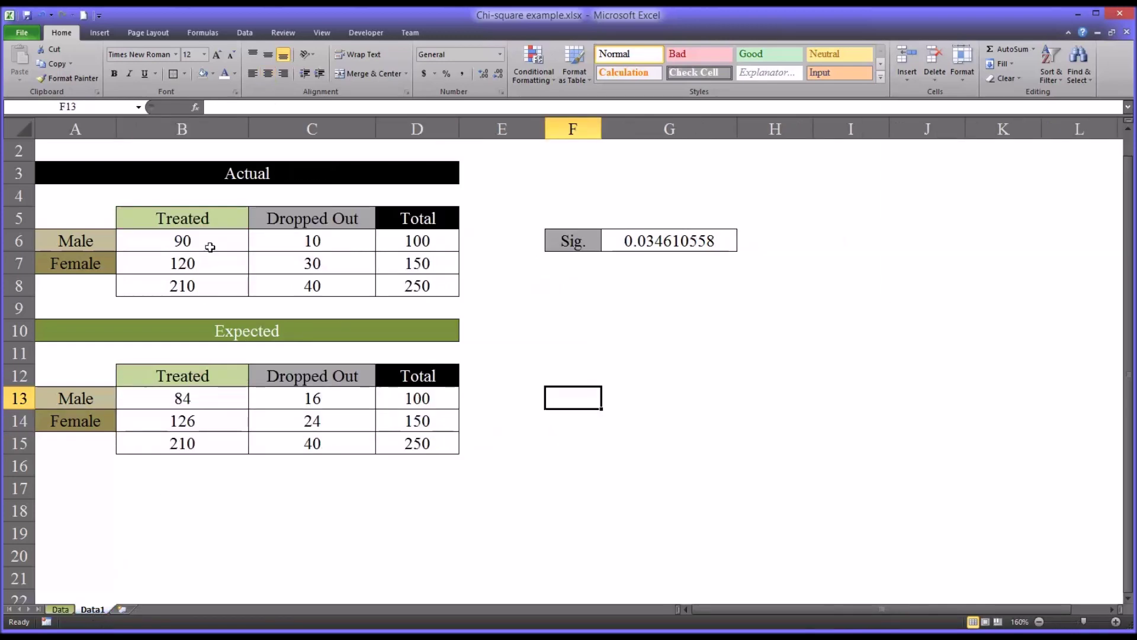
drag(211, 246, 266, 252)
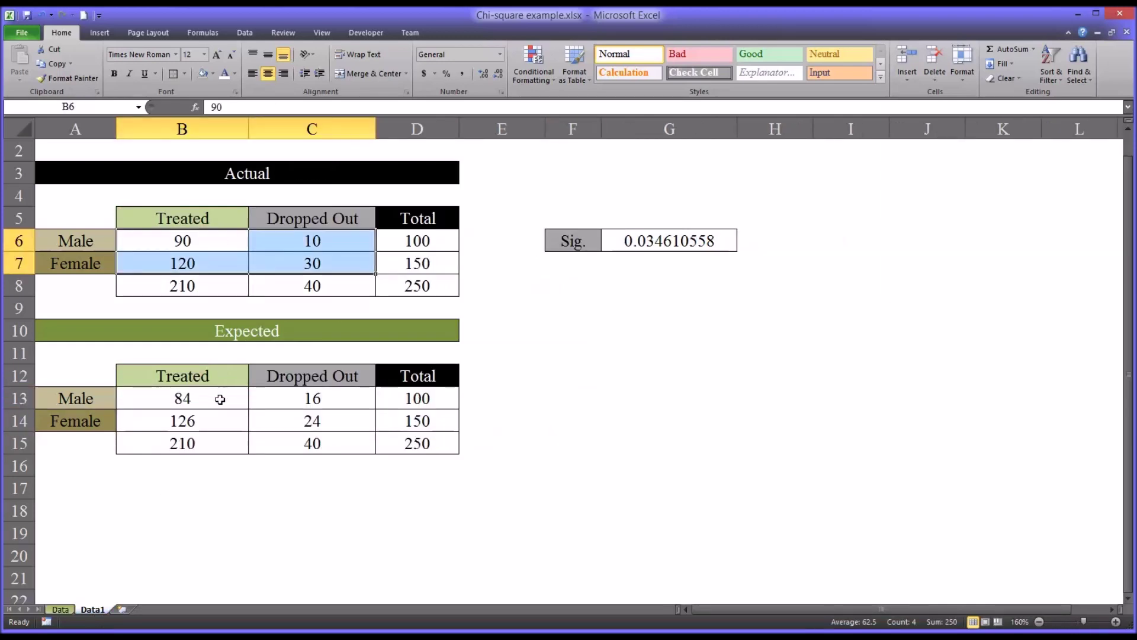
drag(220, 399, 284, 426)
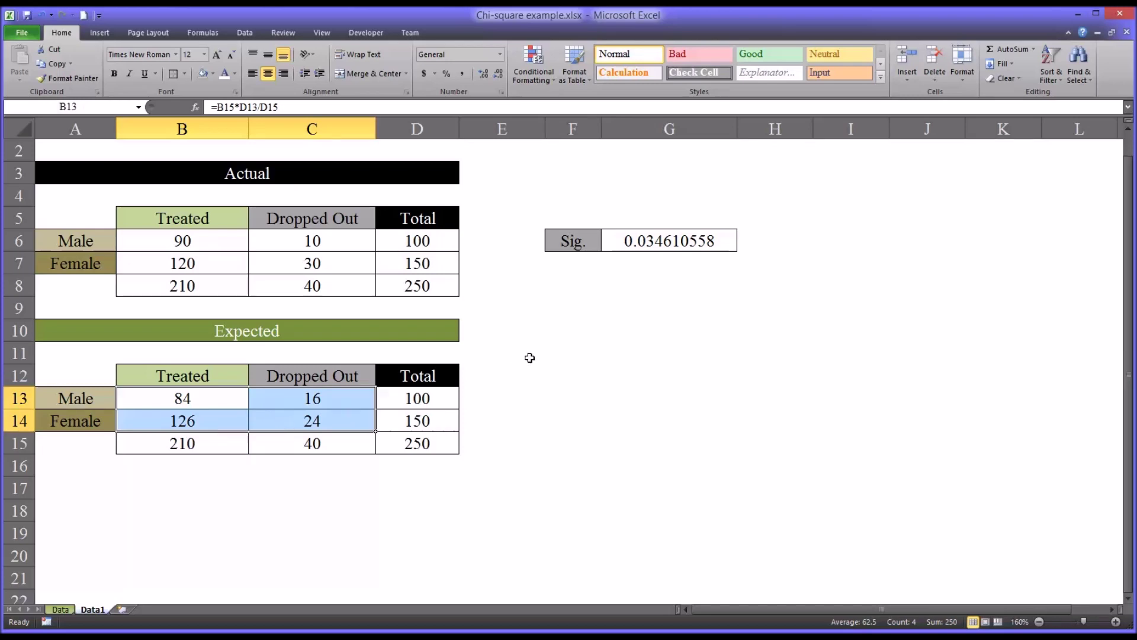
click(555, 358)
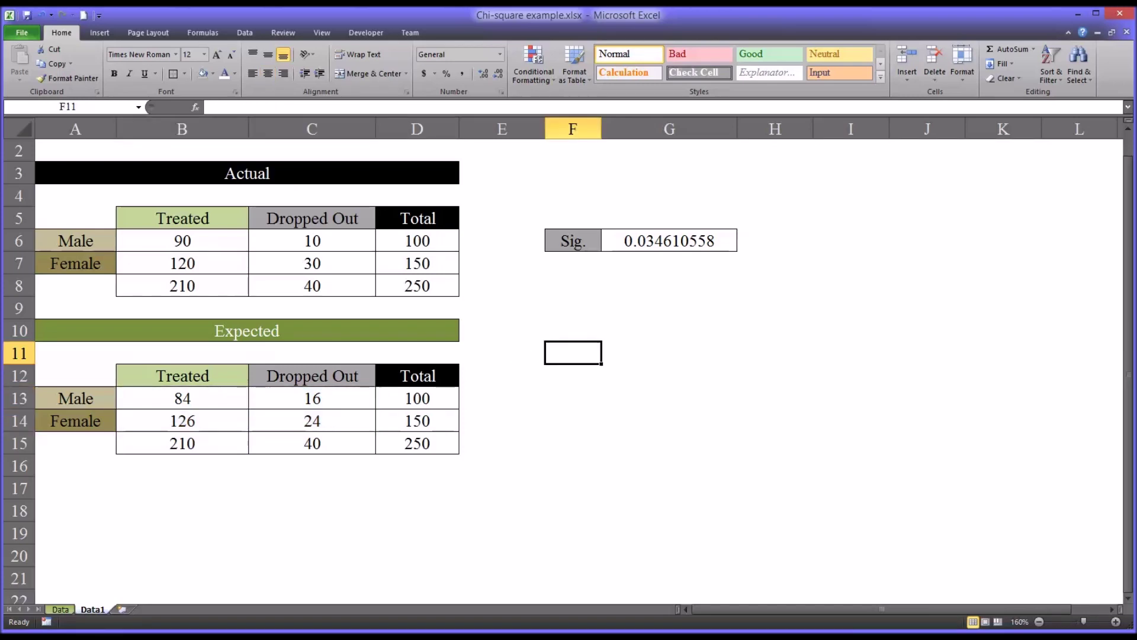